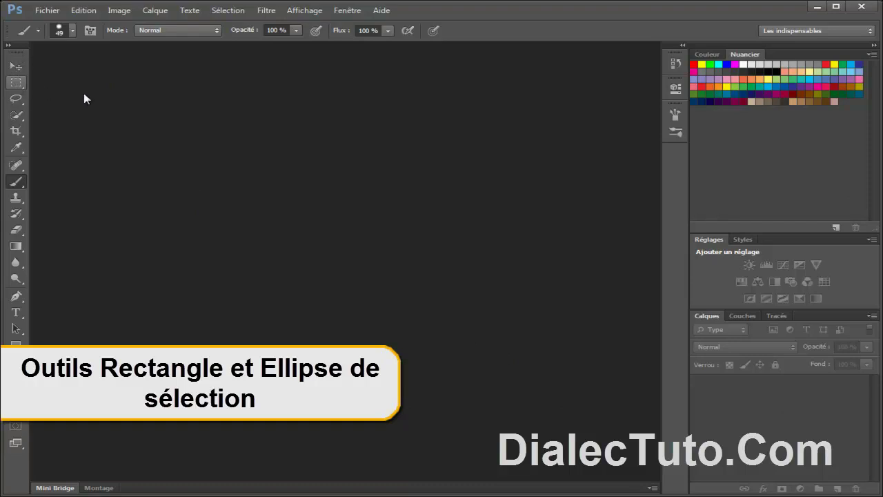
# Choose the rectangular marquee tool and create a new 800 x 600 pixel Web document with a white background
pyautogui.click(19, 90)
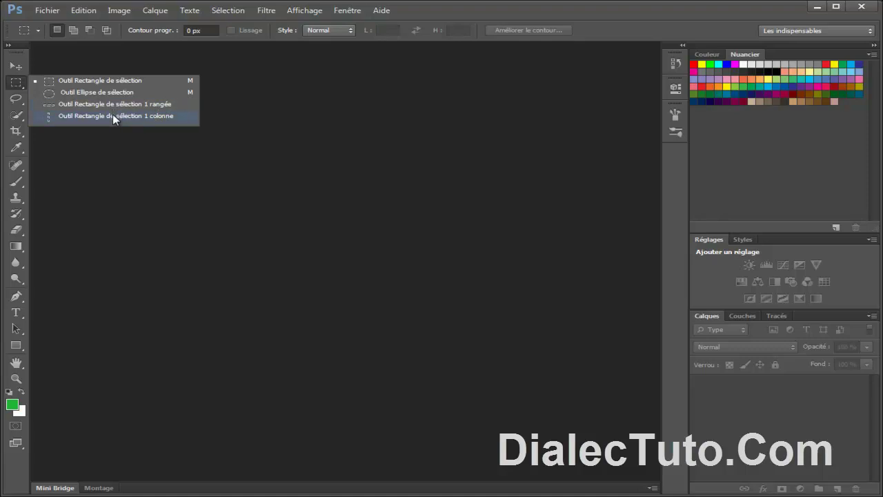
pyautogui.click(96, 82)
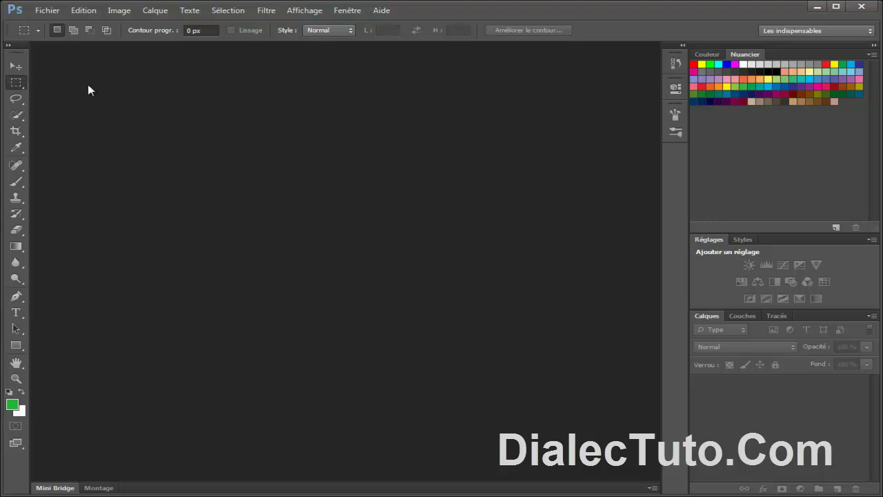
pyautogui.click(47, 11)
pyautogui.click(51, 24)
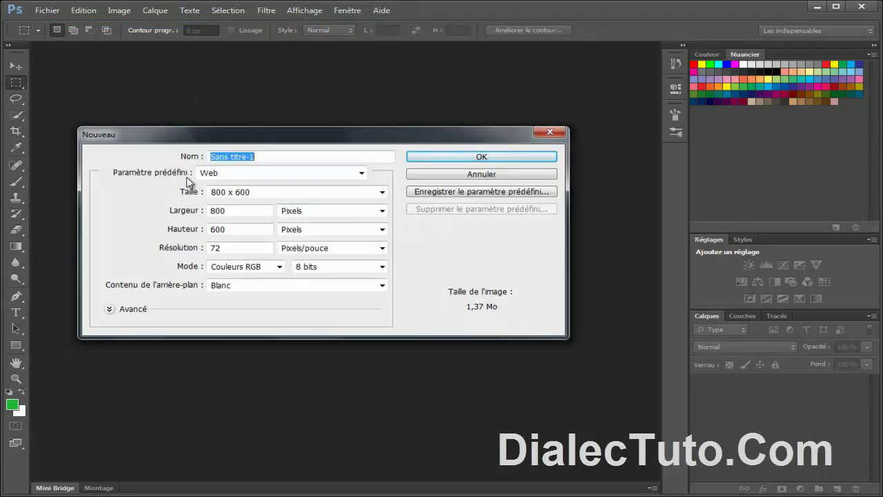
pyautogui.click(479, 158)
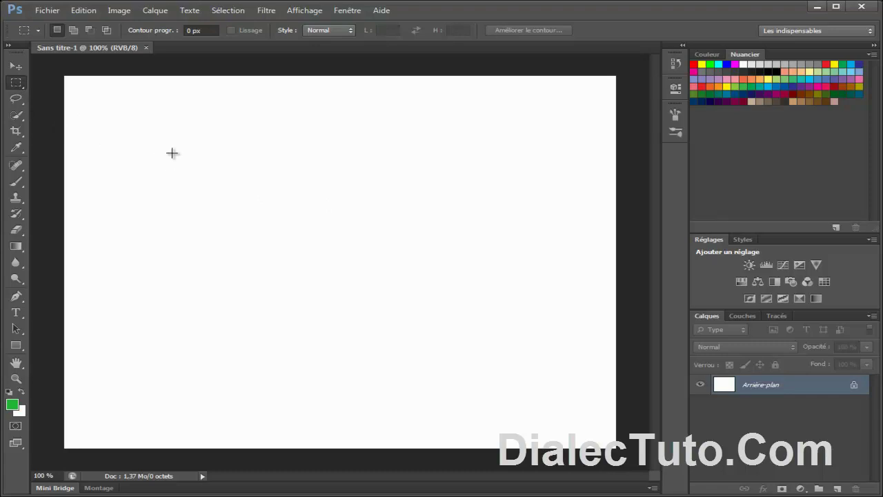
# Draw a rectangular selection in the canvas's upper-left area, paint a green brush stroke across it, and deselect
pyautogui.moveTo(172, 152); pyautogui.dragTo(316, 245)
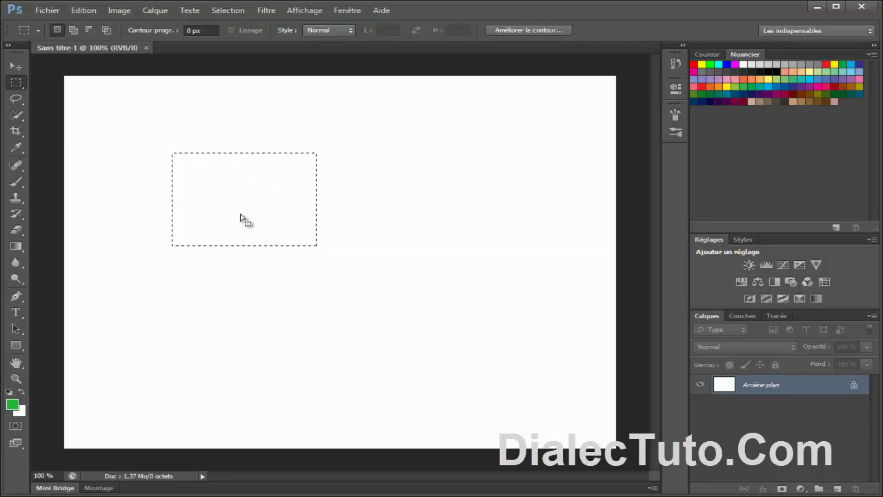
pyautogui.click(18, 184)
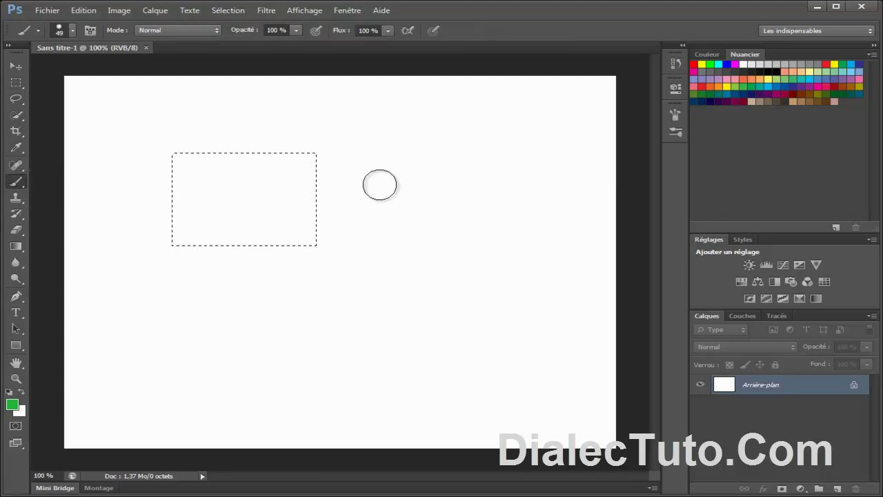
pyautogui.moveTo(418, 207)
pyautogui.mouseDown()
pyautogui.moveTo(412, 150)
pyautogui.moveTo(410, 205)
pyautogui.moveTo(412, 172)
pyautogui.mouseUp()
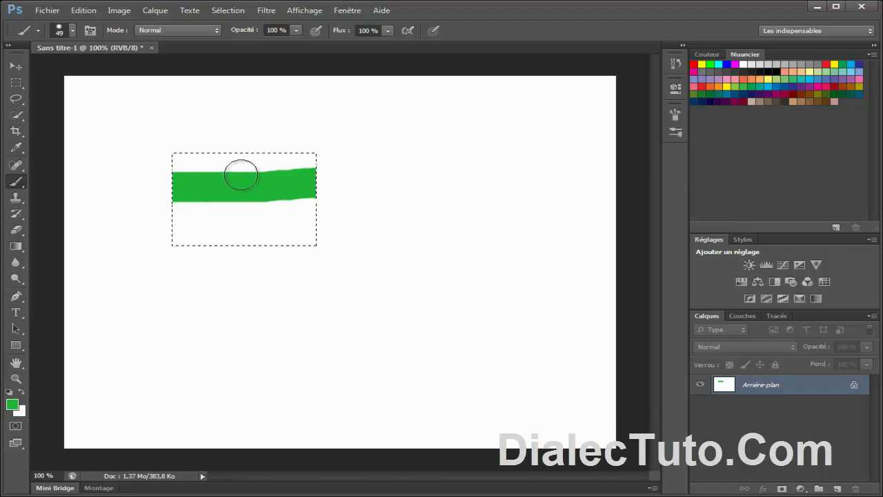
pyautogui.click(226, 13)
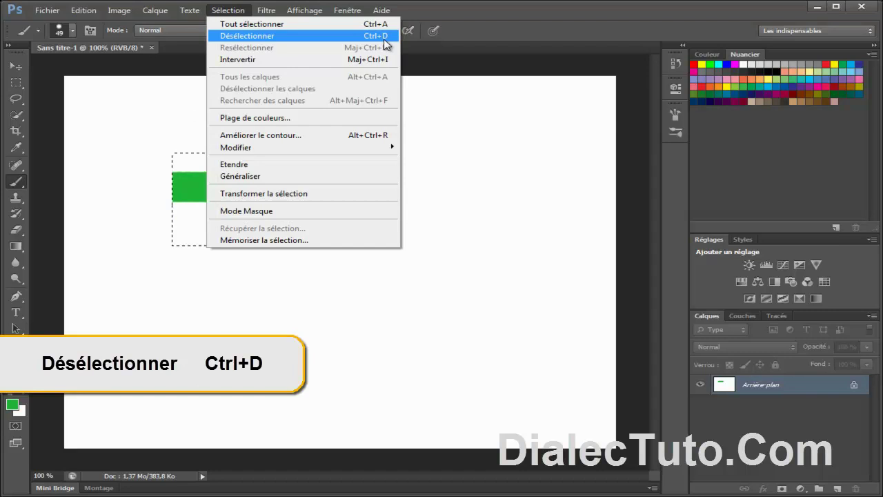
pyautogui.click(282, 37)
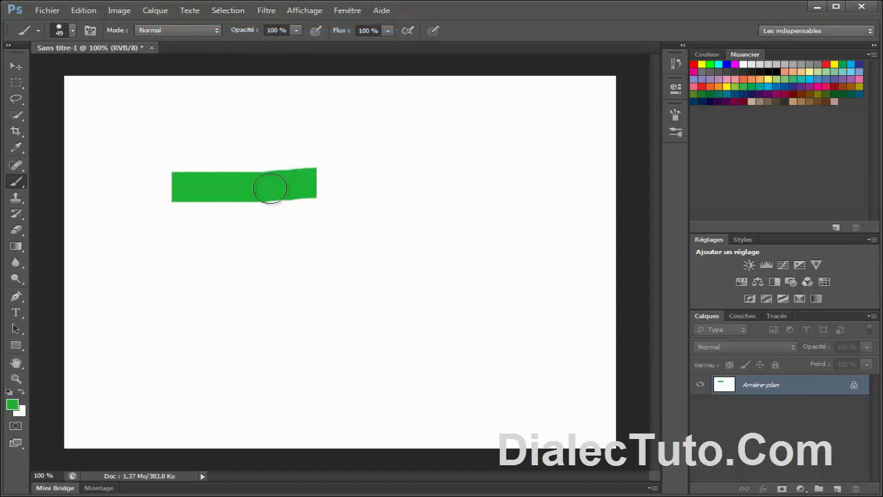
# Paint over the green band in white and restore green as the foreground colour
pyautogui.click(23, 392)
pyautogui.moveTo(216, 198)
pyautogui.mouseDown()
pyautogui.moveTo(178, 180)
pyautogui.moveTo(155, 184)
pyautogui.moveTo(253, 195)
pyautogui.moveTo(253, 207)
pyautogui.moveTo(320, 179)
pyautogui.mouseUp()
pyautogui.click(22, 391)
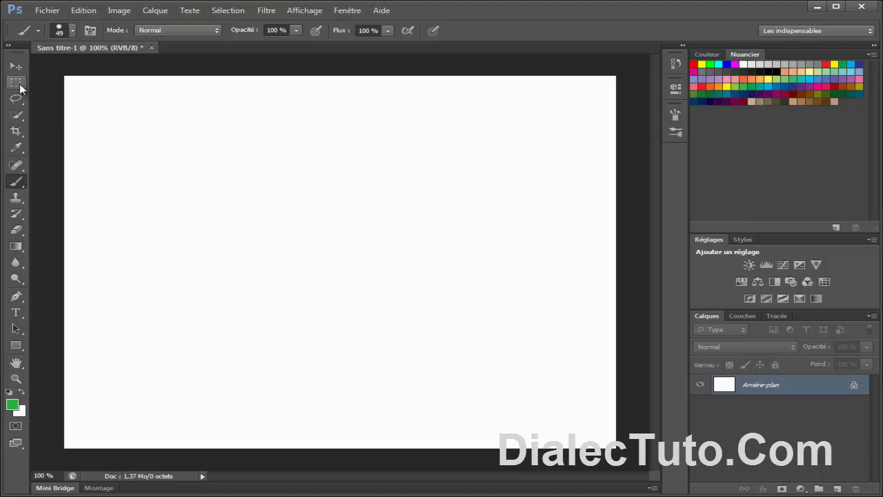
# Draw several rectangular selections one after another in new-selection mode, each replacing the previous one, and clear the last
pyautogui.click(21, 84)
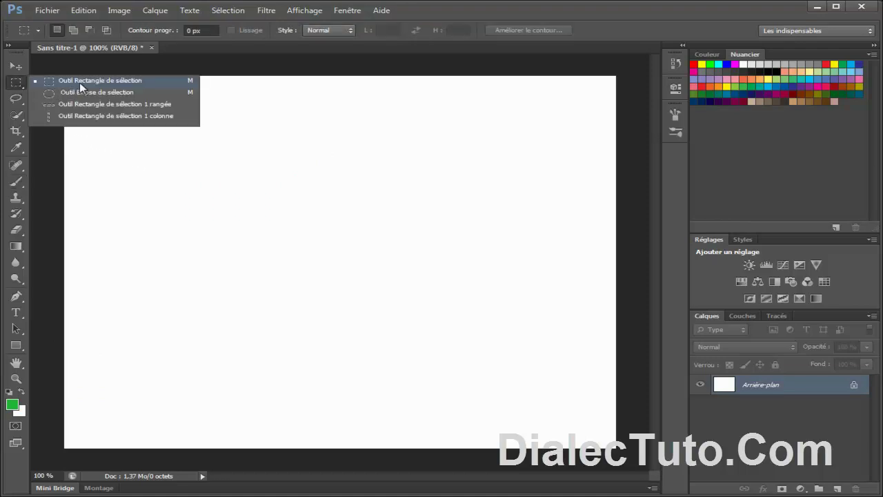
pyautogui.click(80, 82)
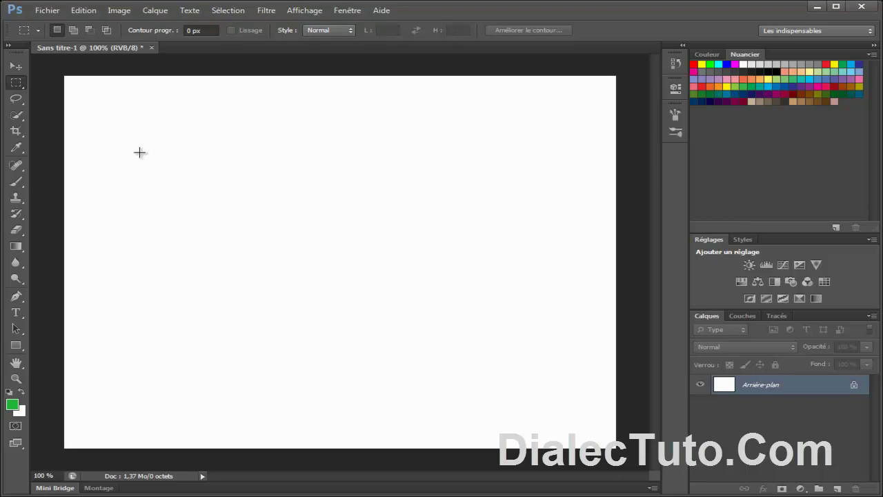
pyautogui.moveTo(157, 149); pyautogui.dragTo(294, 228)
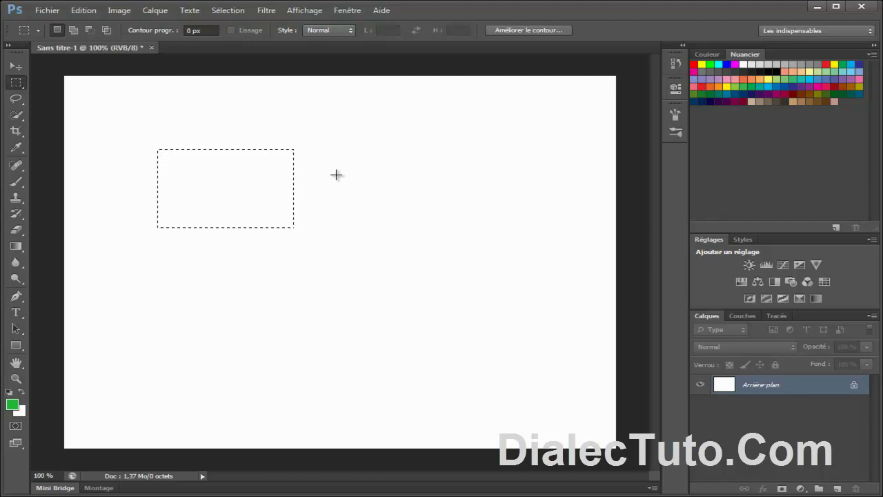
pyautogui.moveTo(342, 168); pyautogui.dragTo(429, 253)
pyautogui.moveTo(127, 146); pyautogui.dragTo(196, 201)
pyautogui.click(260, 136)
pyautogui.moveTo(261, 136); pyautogui.dragTo(326, 213)
pyautogui.click(236, 227)
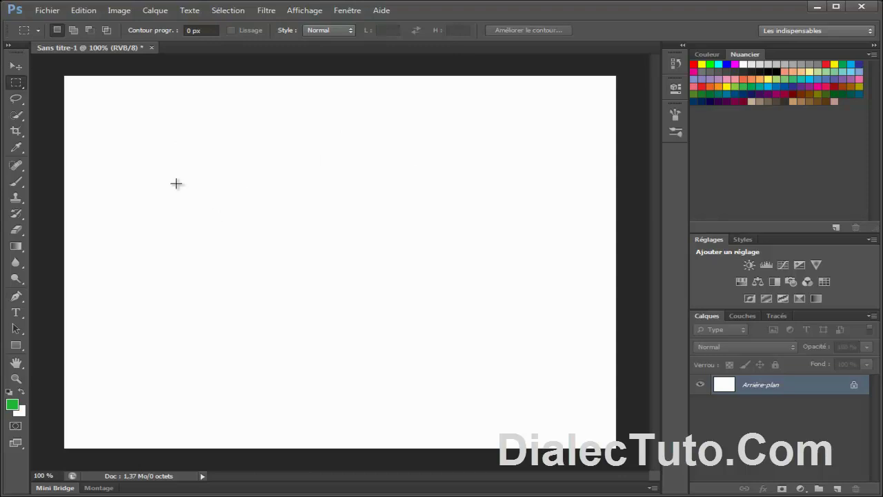
pyautogui.moveTo(122, 136); pyautogui.dragTo(226, 225)
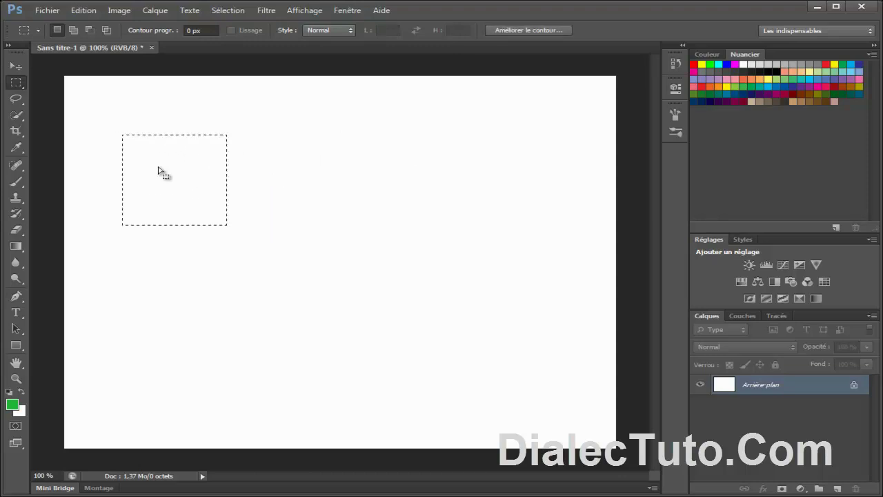
pyautogui.moveTo(282, 119); pyautogui.dragTo(382, 222)
pyautogui.click(195, 147)
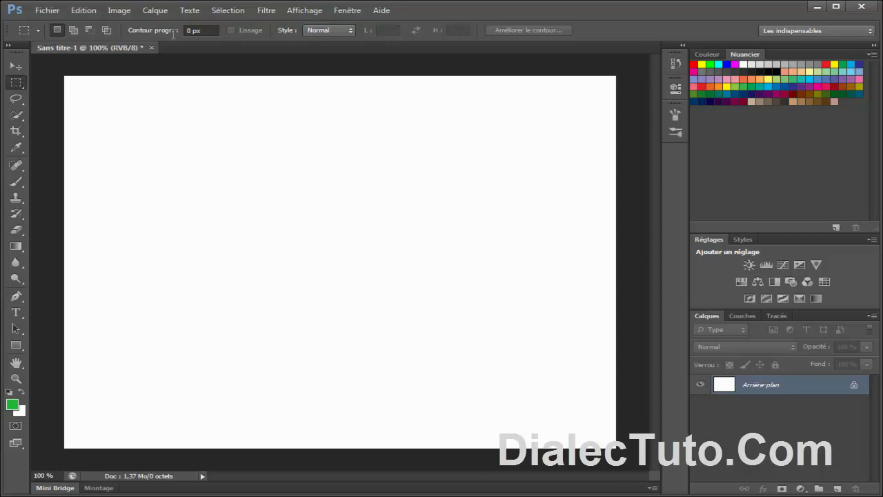
# Build a combined selection from separate and overlapping rectangles across the upper canvas using the add-to-selection mode
pyautogui.click(73, 32)
pyautogui.moveTo(127, 140); pyautogui.dragTo(225, 231)
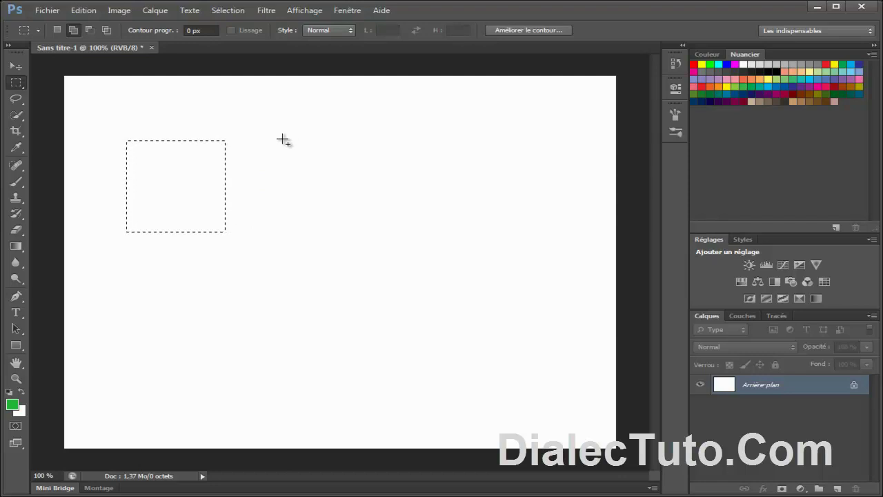
pyautogui.moveTo(278, 113); pyautogui.dragTo(346, 186)
pyautogui.moveTo(379, 146); pyautogui.dragTo(474, 237)
pyautogui.moveTo(488, 161); pyautogui.dragTo(522, 201)
pyautogui.moveTo(530, 139); pyautogui.dragTo(564, 173)
pyautogui.moveTo(240, 253); pyautogui.dragTo(198, 203)
pyautogui.moveTo(267, 282); pyautogui.dragTo(221, 234)
pyautogui.moveTo(145, 259); pyautogui.dragTo(145, 258)
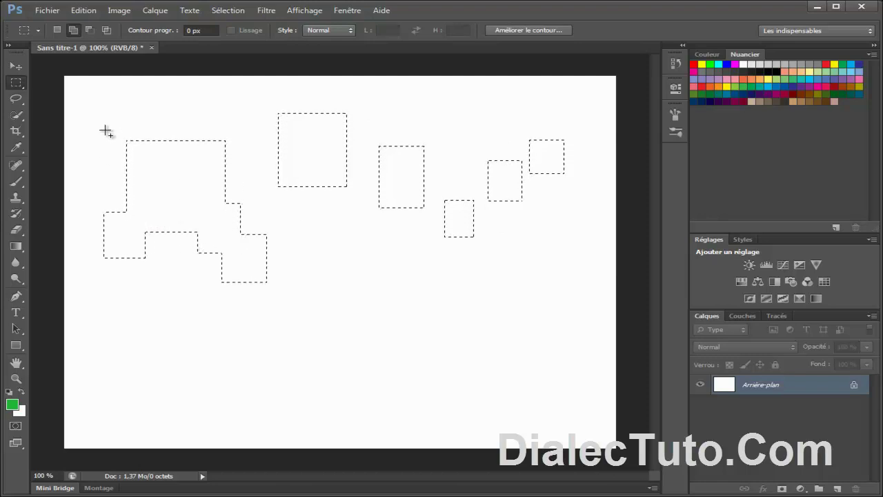
pyautogui.moveTo(103, 121); pyautogui.dragTo(153, 170)
pyautogui.moveTo(511, 276); pyautogui.dragTo(329, 167)
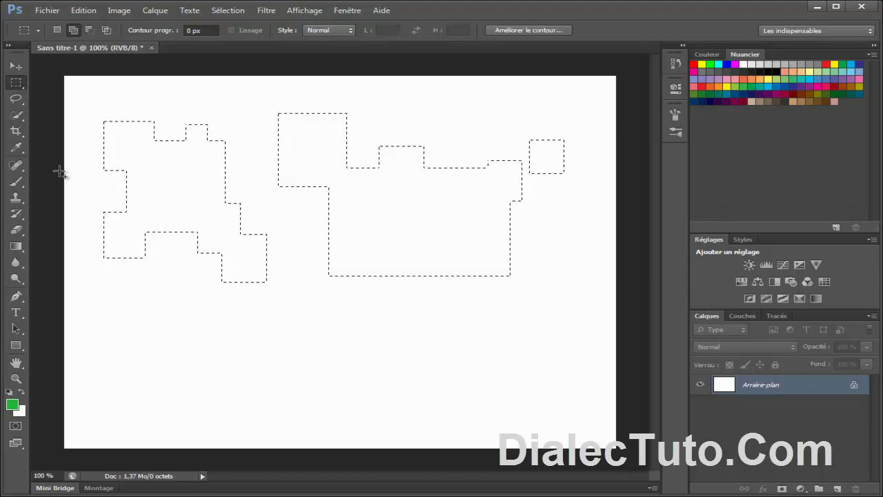
# Paint a short green brush stroke across the left selected area and a long one across the right
pyautogui.click(16, 181)
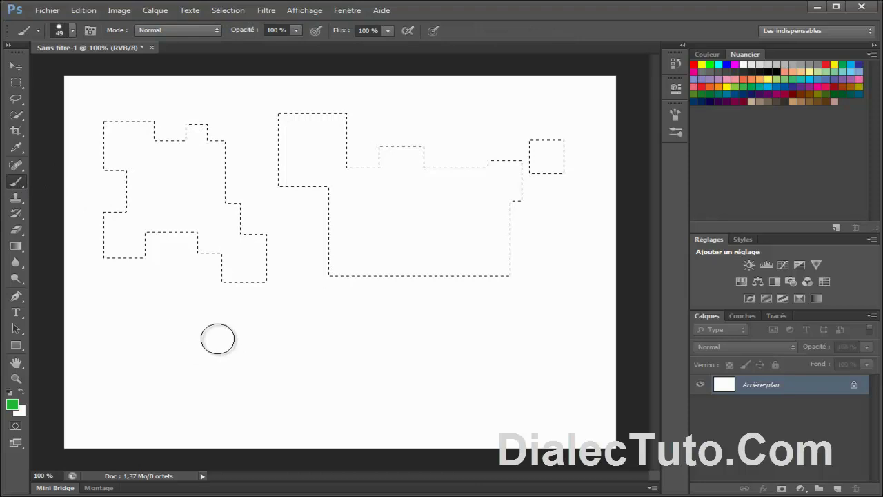
pyautogui.moveTo(203, 290); pyautogui.dragTo(228, 241)
pyautogui.moveTo(290, 179)
pyautogui.mouseDown()
pyautogui.moveTo(392, 174)
pyautogui.moveTo(546, 297)
pyautogui.mouseUp()
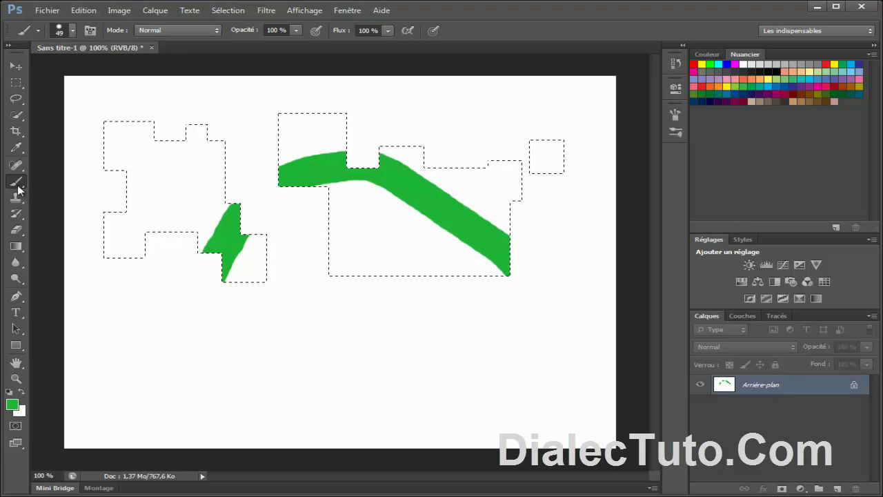
# Undo the green brush strokes and clear the combined selection
pyautogui.click(84, 10)
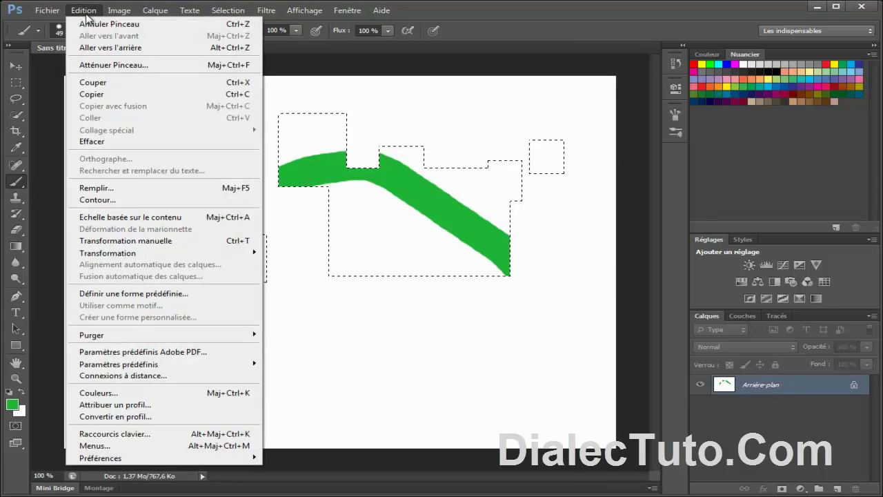
pyautogui.click(105, 49)
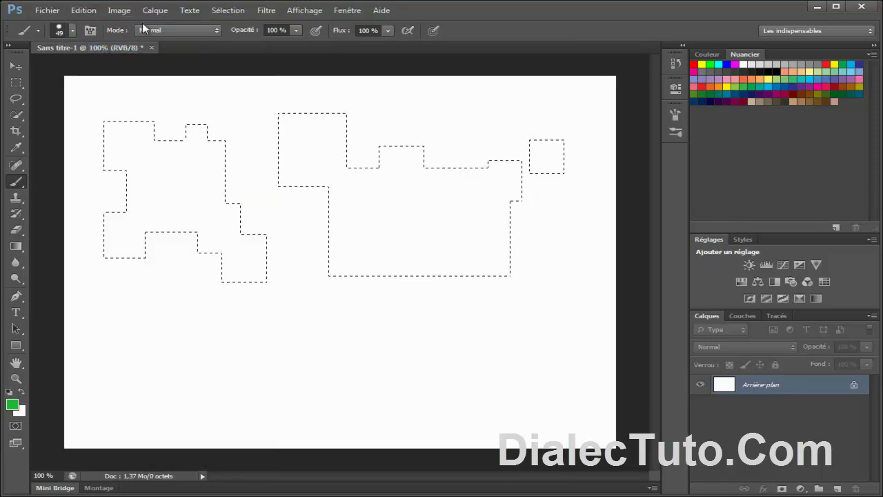
pyautogui.click(228, 10)
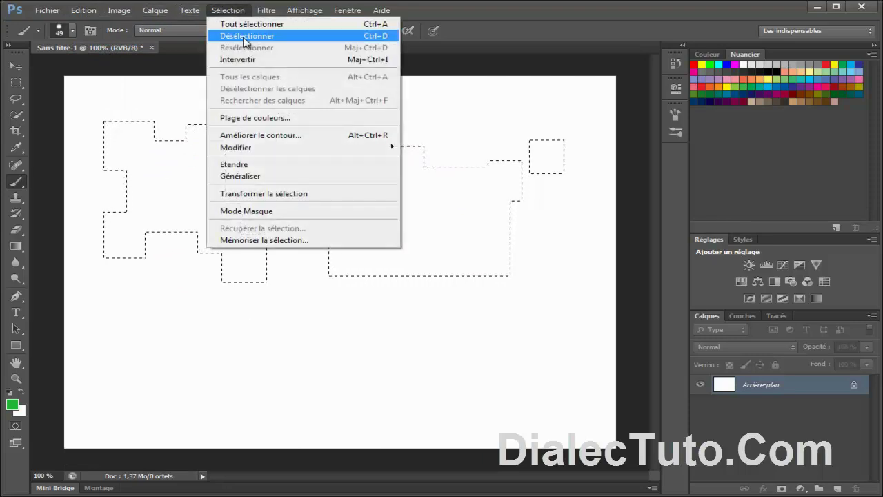
pyautogui.click(245, 36)
# Draw a rectangular selection and subtract its two upper corners and a narrow rectangle inside its lower edge
pyautogui.click(16, 83)
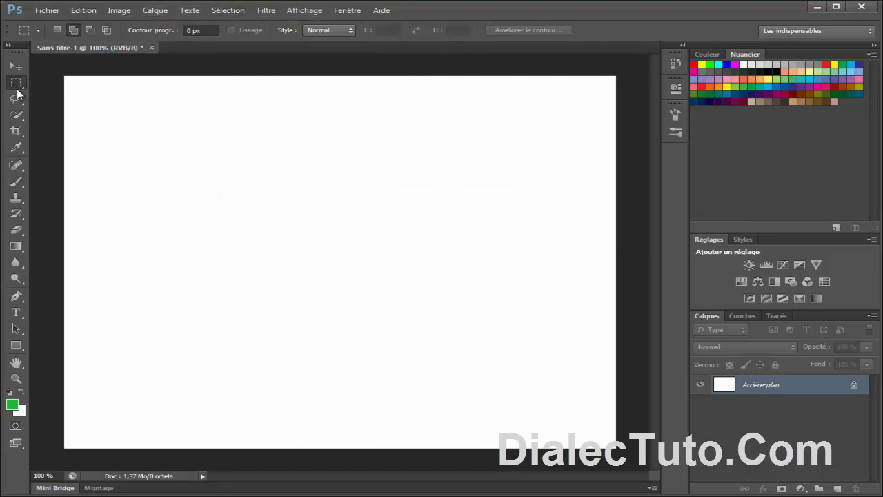
pyautogui.moveTo(288, 256); pyautogui.dragTo(292, 258)
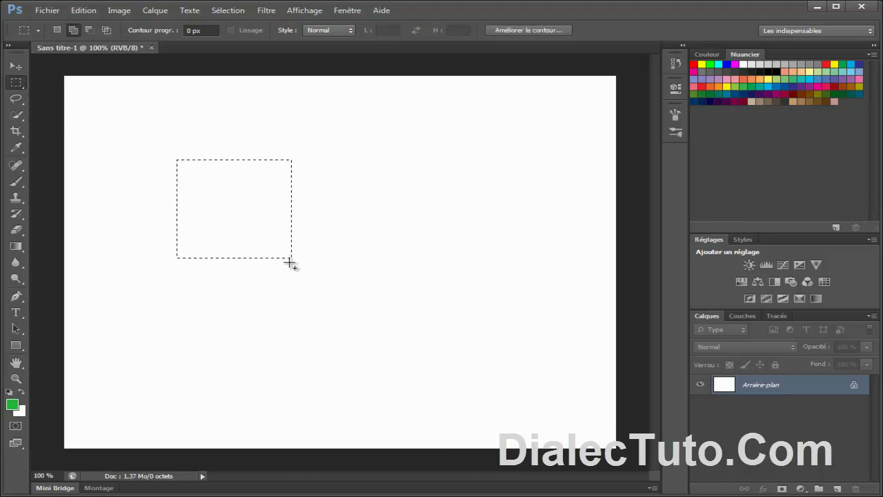
pyautogui.click(91, 33)
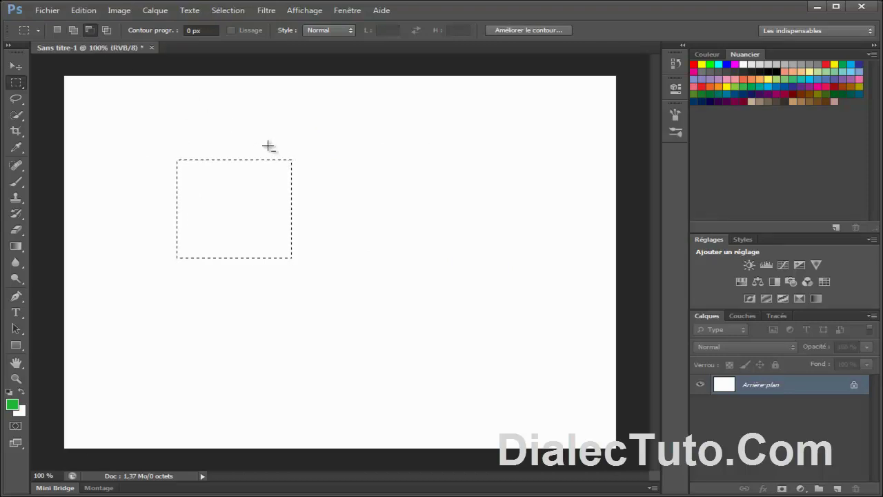
pyautogui.moveTo(271, 139); pyautogui.dragTo(303, 180)
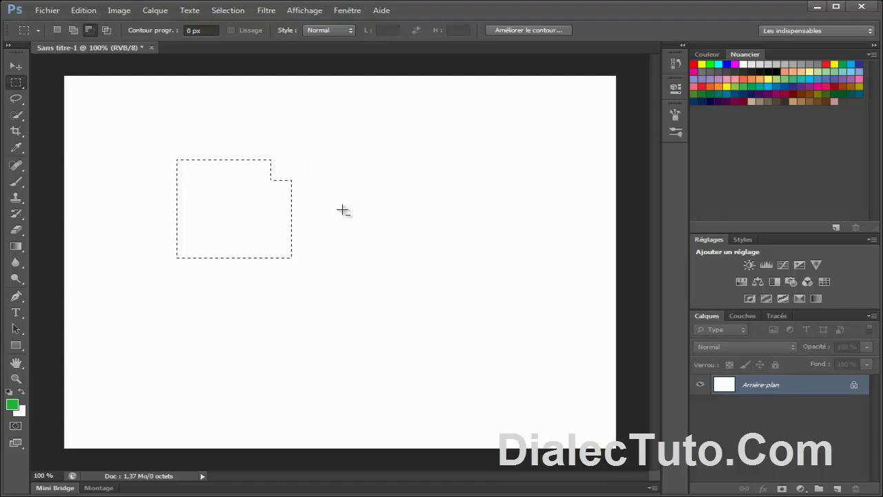
pyautogui.moveTo(158, 134); pyautogui.dragTo(207, 181)
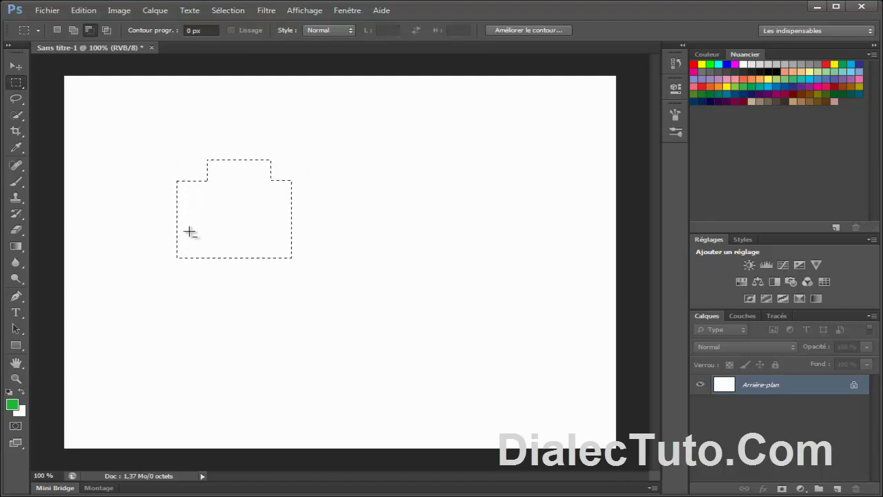
pyautogui.moveTo(254, 250); pyautogui.dragTo(286, 254)
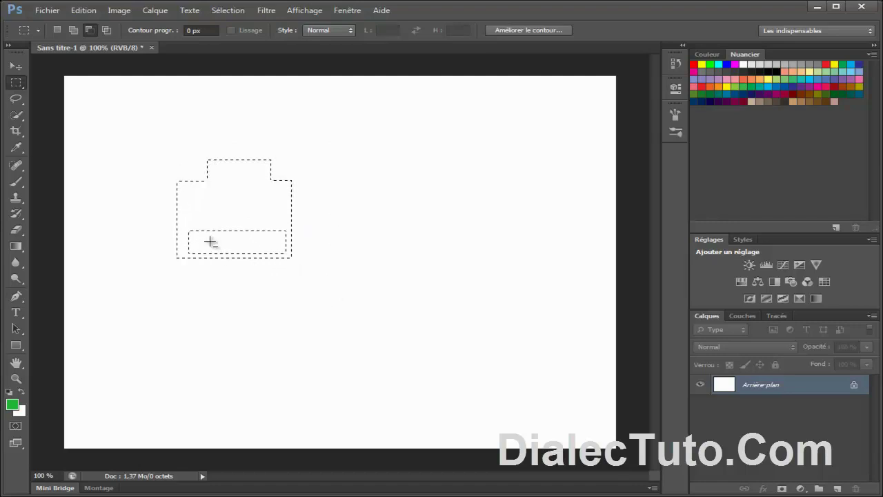
# Paint green brush strokes down the middle of the selection and along its lower edge, across the subtracted area
pyautogui.click(16, 181)
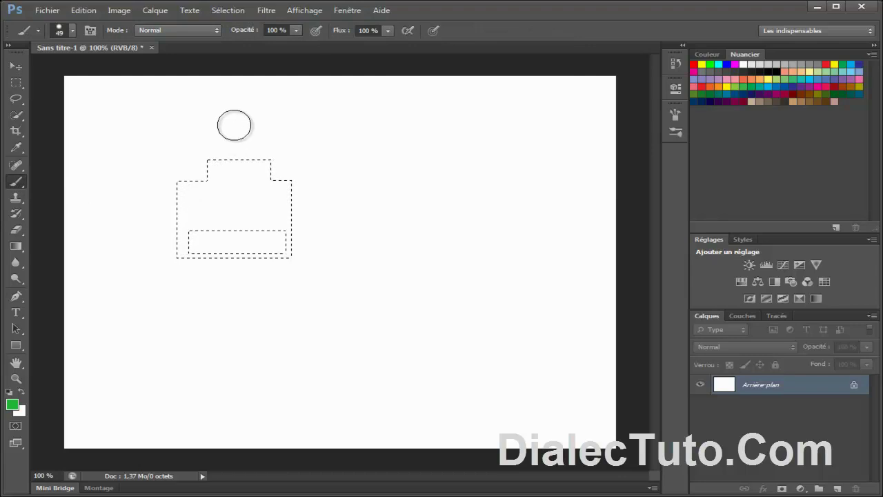
pyautogui.click(236, 163)
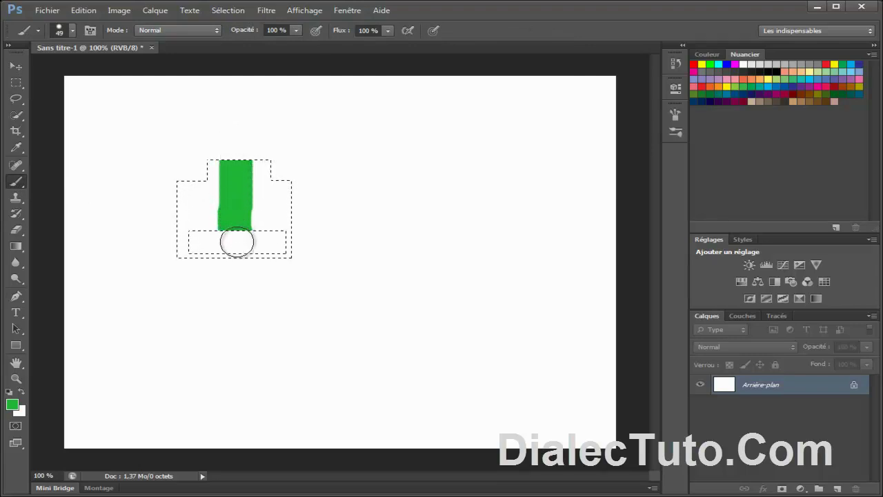
pyautogui.click(167, 258)
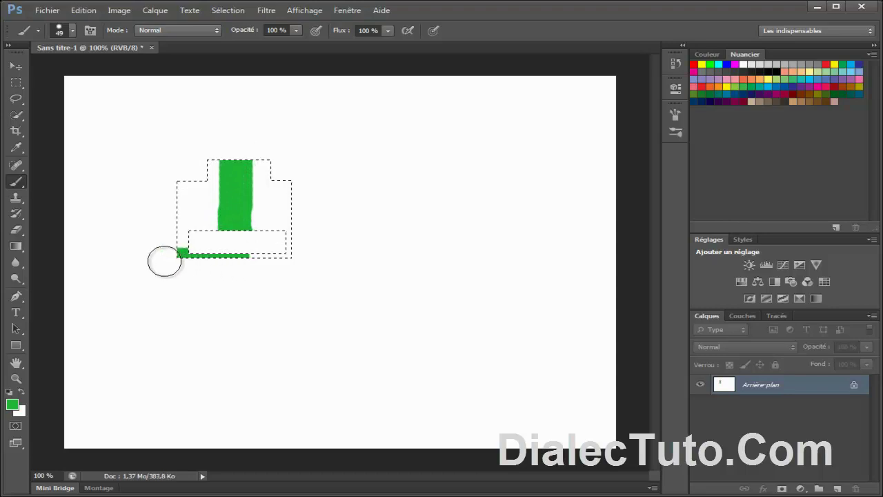
# Undo the green brush strokes and clear the selection with the cut-out corners
pyautogui.click(15, 84)
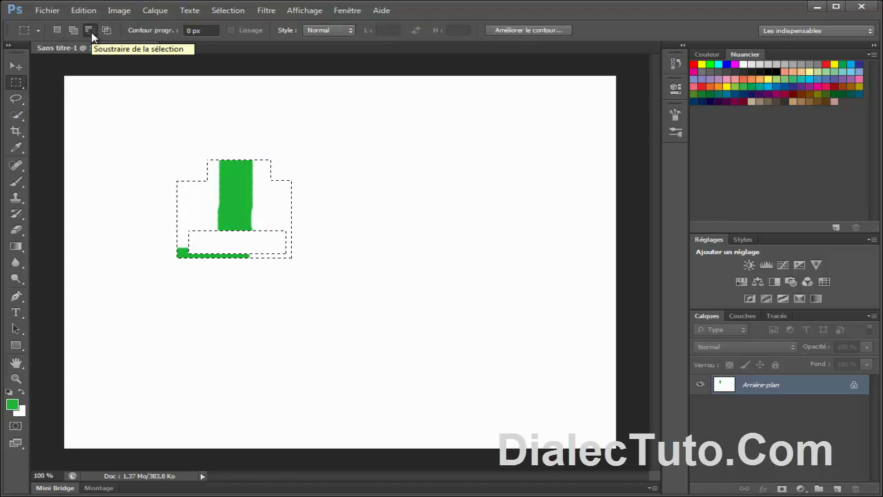
pyautogui.click(83, 12)
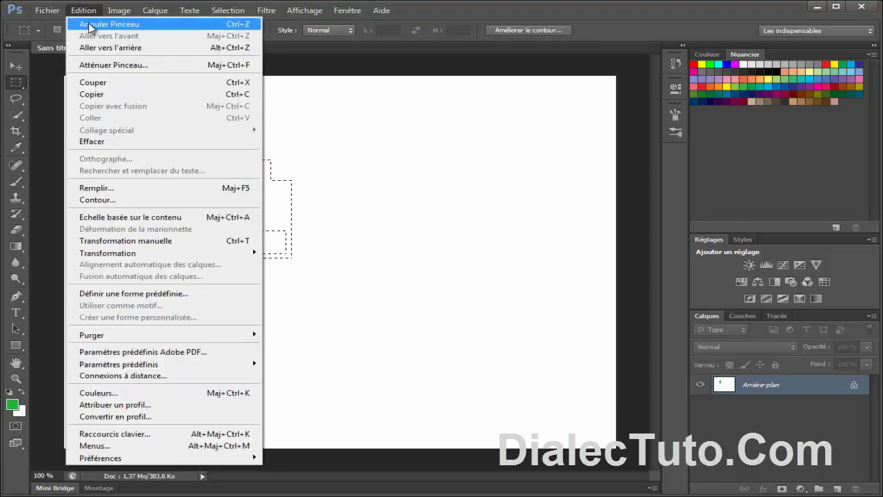
pyautogui.click(87, 24)
pyautogui.click(221, 11)
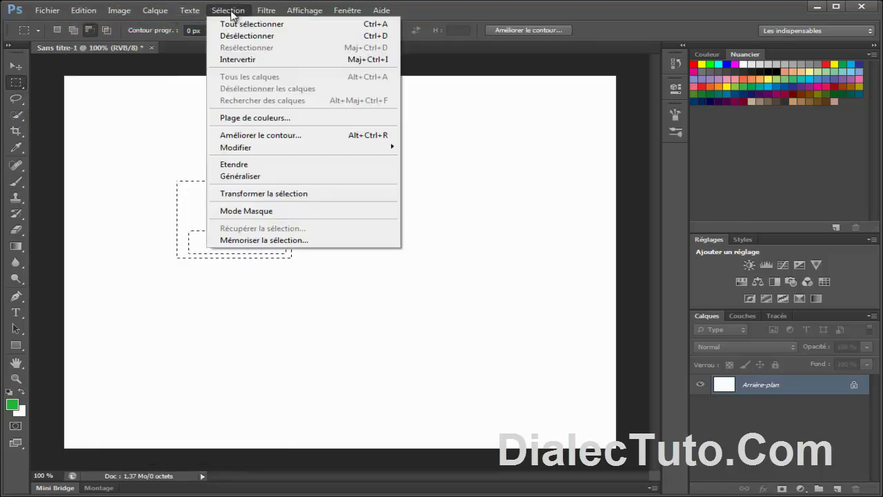
pyautogui.click(257, 36)
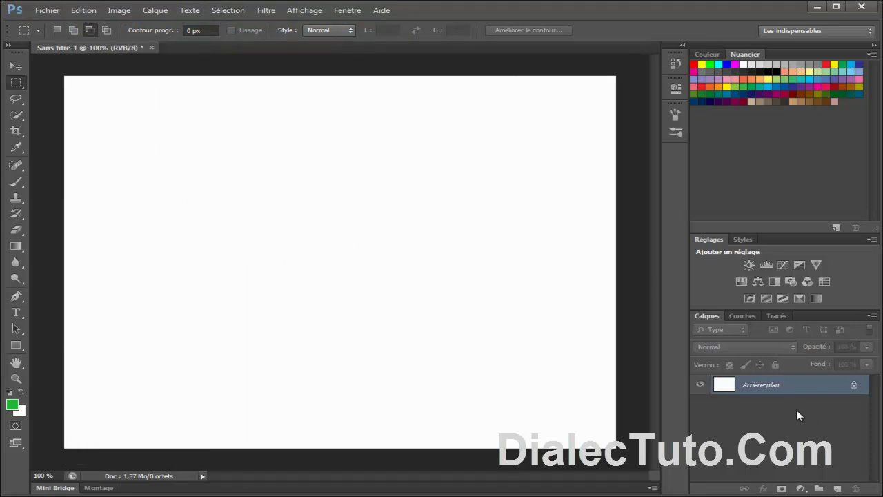
# Add a new layer and fill a new rectangular selection left of the canvas centre with green, leaving nothing selected
pyautogui.click(837, 488)
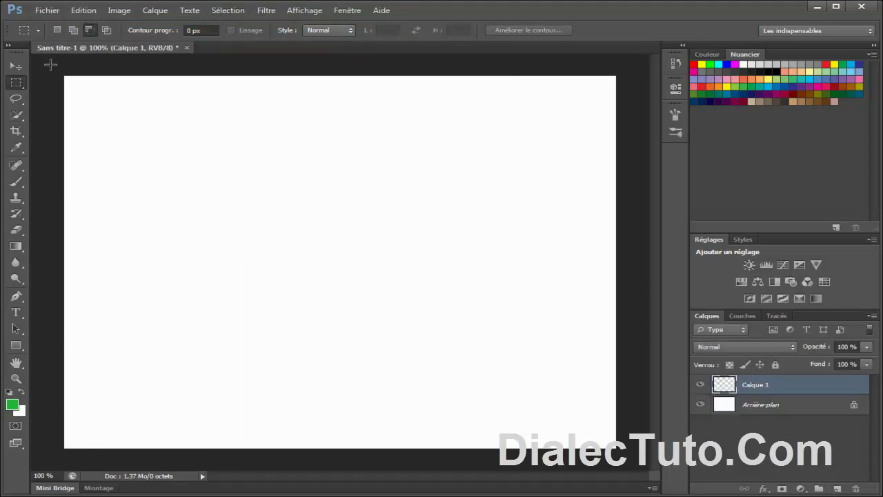
pyautogui.click(57, 31)
pyautogui.moveTo(208, 206); pyautogui.dragTo(325, 272)
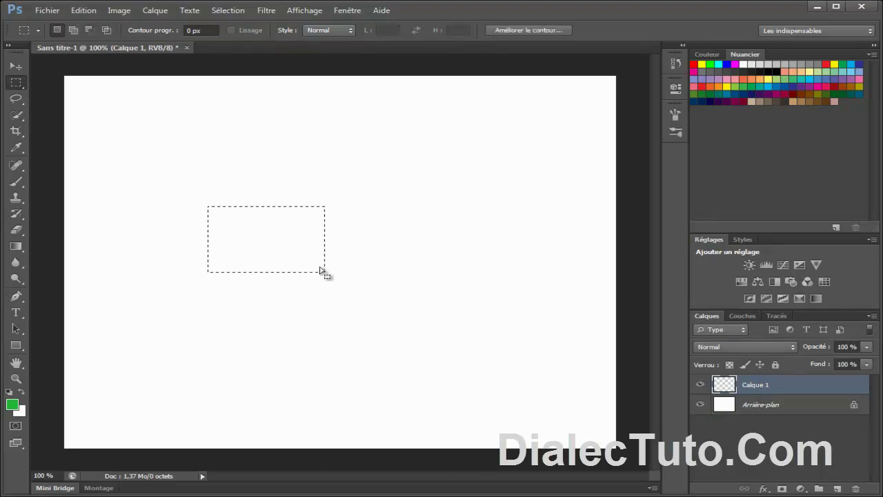
pyautogui.hotkey('alt', 'BackSpace')
pyautogui.hotkey('ctrl', 'd')
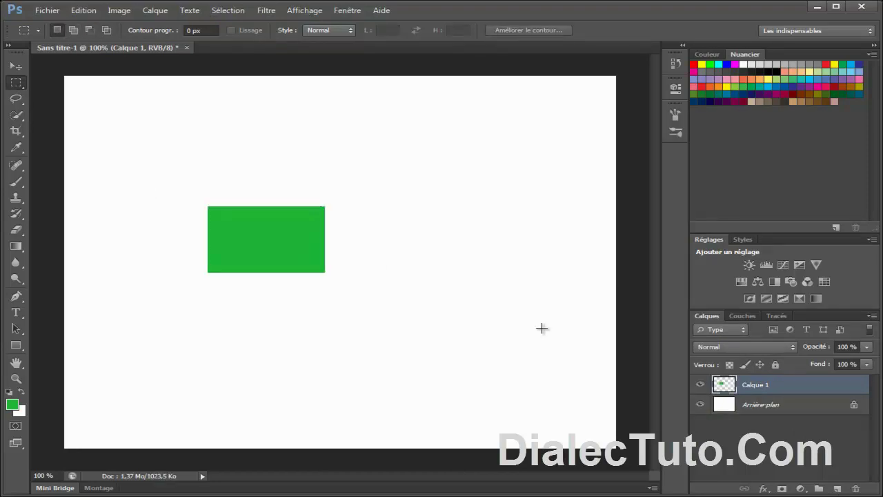
# Add another layer and fill a rectangular selection above and right of the green rectangle with yellow, leaving nothing selected
pyautogui.click(836, 489)
pyautogui.moveTo(332, 135); pyautogui.dragTo(468, 204)
pyautogui.click(702, 64)
pyautogui.hotkey('alt', 'BackSpace')
pyautogui.hotkey('ctrl', 'd')
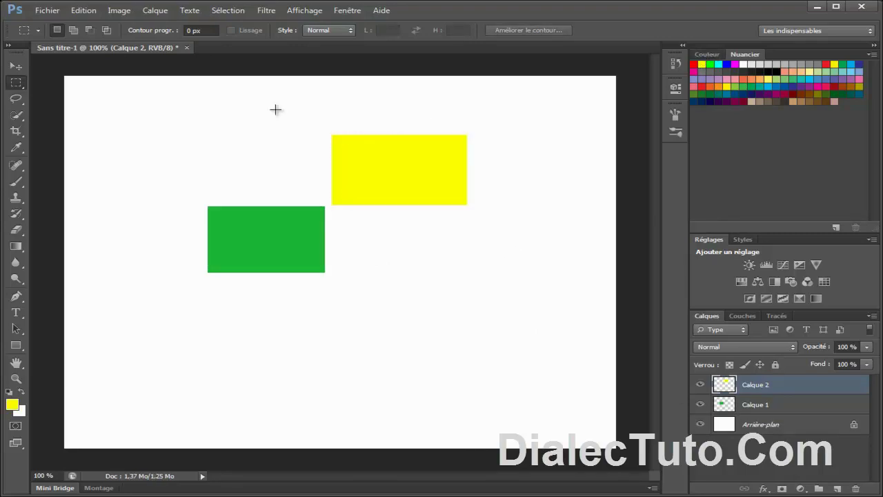
# Move the yellow rectangle over the green one's upper-right corner and lower its layer opacity to 61 %
pyautogui.click(15, 67)
pyautogui.moveTo(434, 183); pyautogui.dragTo(359, 218)
pyautogui.moveTo(817, 352); pyautogui.dragTo(804, 350)
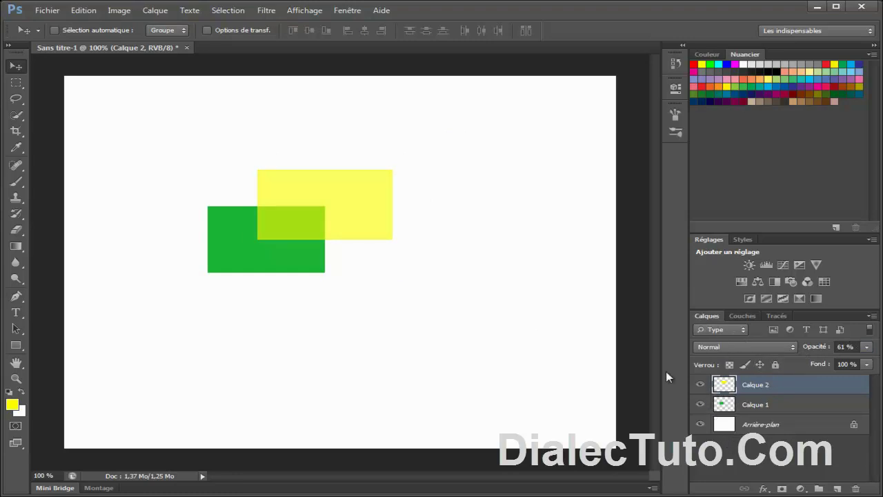
# Outline the overlap of the two rectangles with a rectangular selection, then hide both coloured layers and clear the selection
pyautogui.click(15, 83)
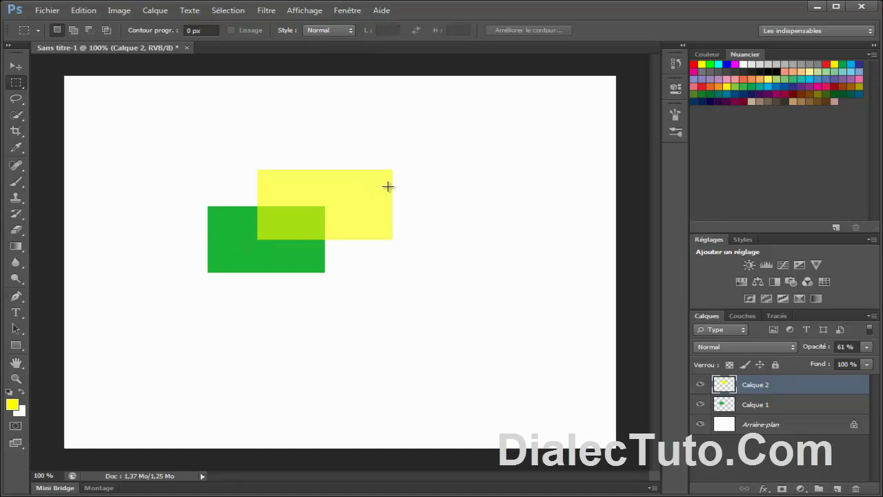
pyautogui.moveTo(257, 206); pyautogui.dragTo(325, 240)
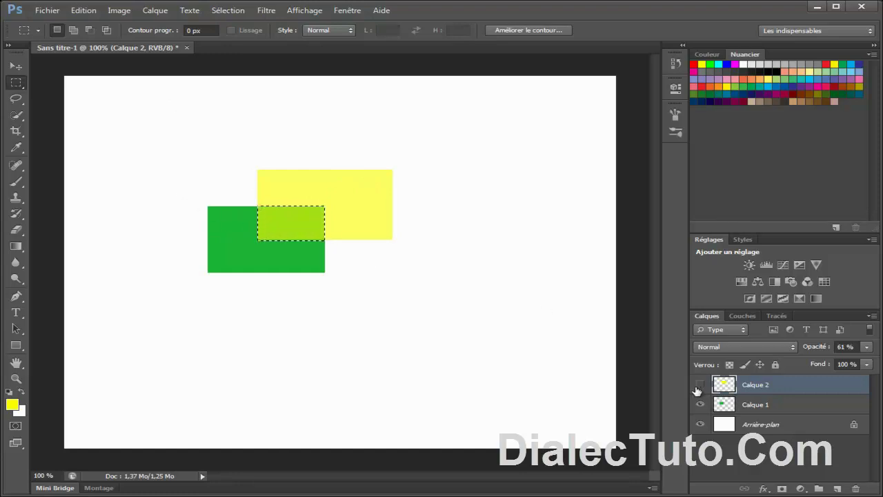
pyautogui.moveTo(700, 384); pyautogui.dragTo(700, 405)
pyautogui.hotkey('ctrl', 'd')
# Draw a rectangular selection and intersect it with a second rectangle overlapping its upper-right part
pyautogui.moveTo(209, 188); pyautogui.dragTo(361, 258)
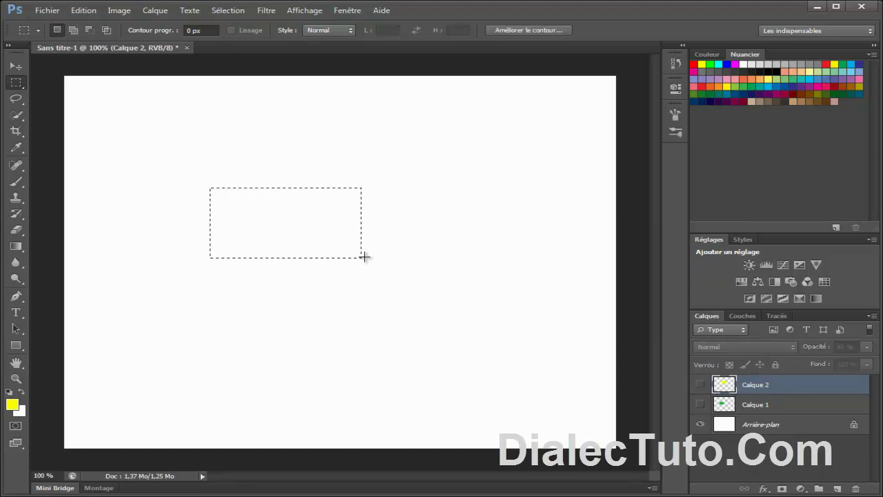
pyautogui.click(107, 33)
pyautogui.moveTo(279, 138); pyautogui.dragTo(435, 219)
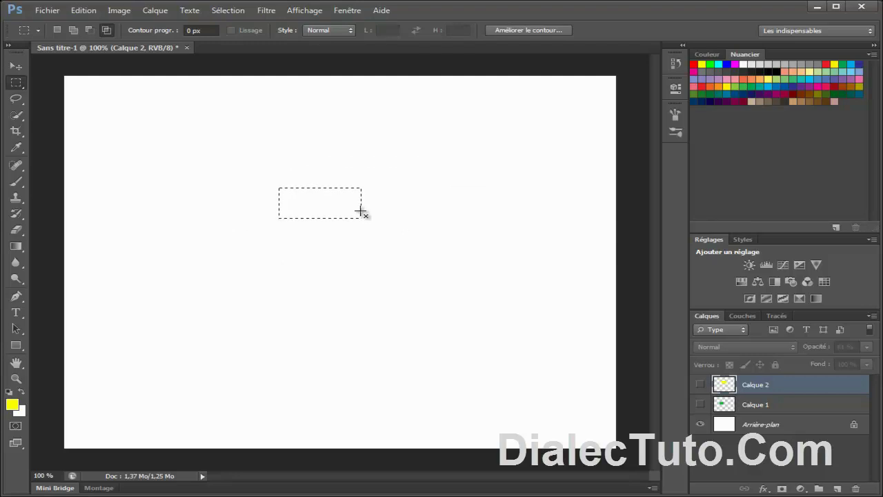
# Clear the intersected selection, then draw a small rectangular selection in the canvas's upper-left area and clear it
pyautogui.click(228, 10)
pyautogui.click(238, 35)
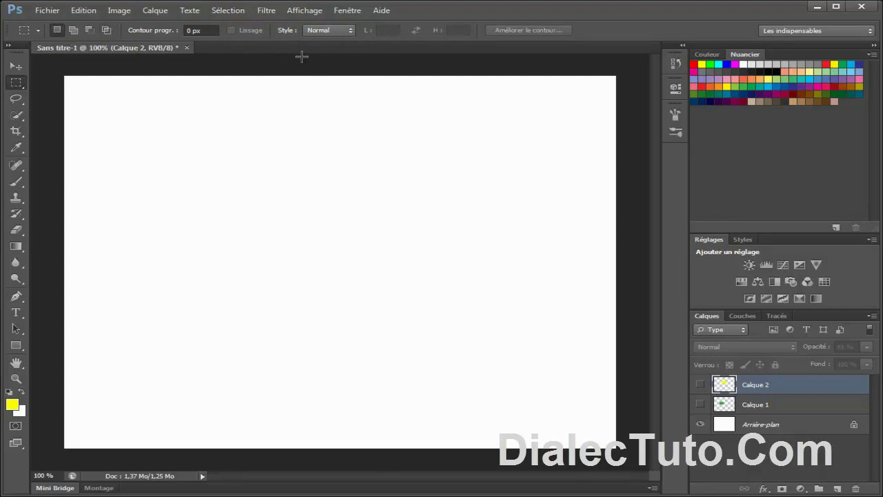
pyautogui.moveTo(183, 123); pyautogui.dragTo(241, 162)
pyautogui.click(232, 203)
# Set the marquee style to Prop. fixes with width 1 and height 3, and draw a tall selection in the upper-left area
pyautogui.click(346, 30)
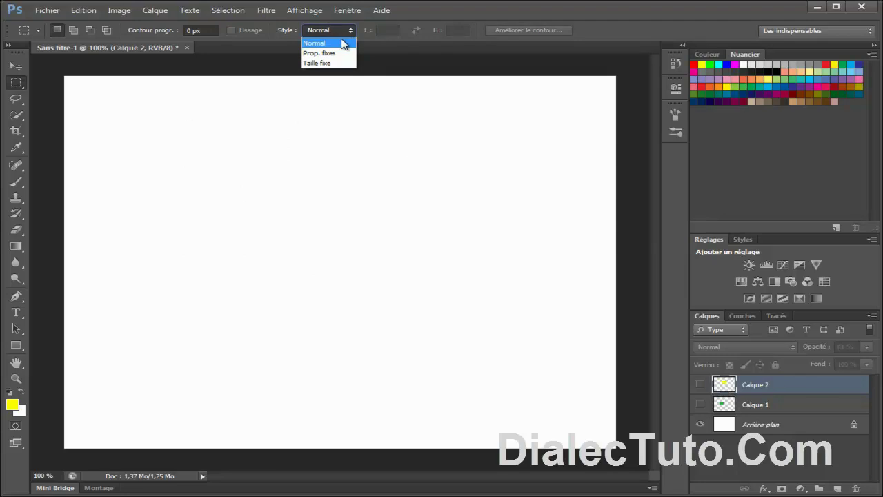
pyautogui.click(319, 53)
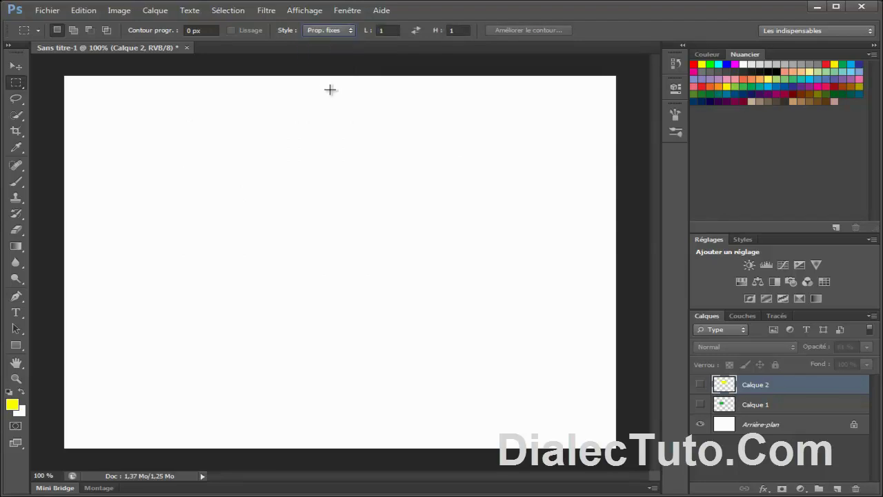
pyautogui.click(457, 30)
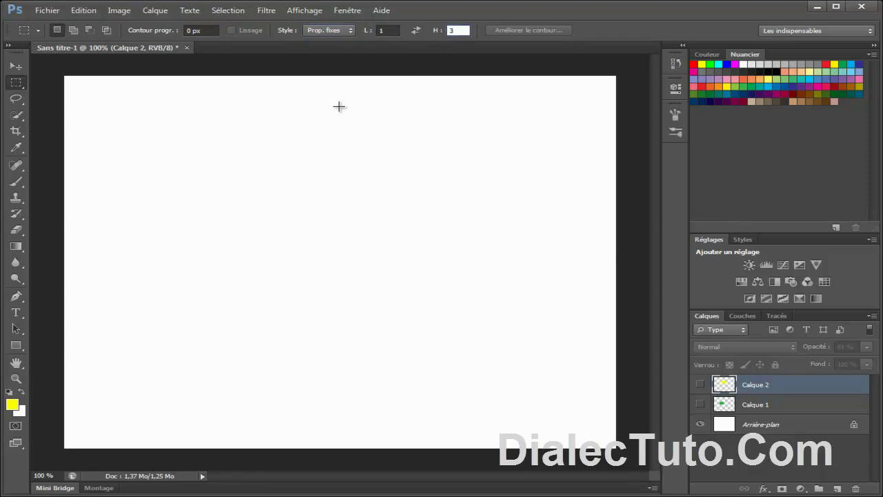
pyautogui.click(136, 125)
pyautogui.moveTo(136, 125); pyautogui.dragTo(173, 154)
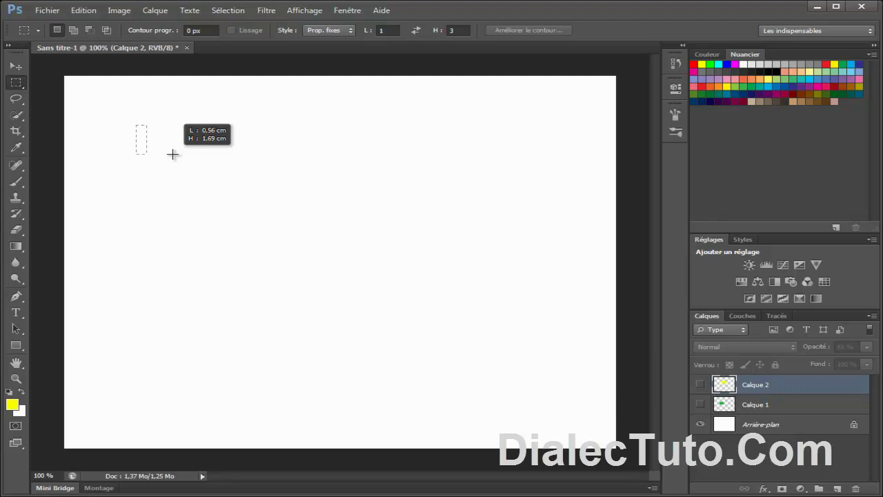
pyautogui.moveTo(172, 154); pyautogui.dragTo(260, 236)
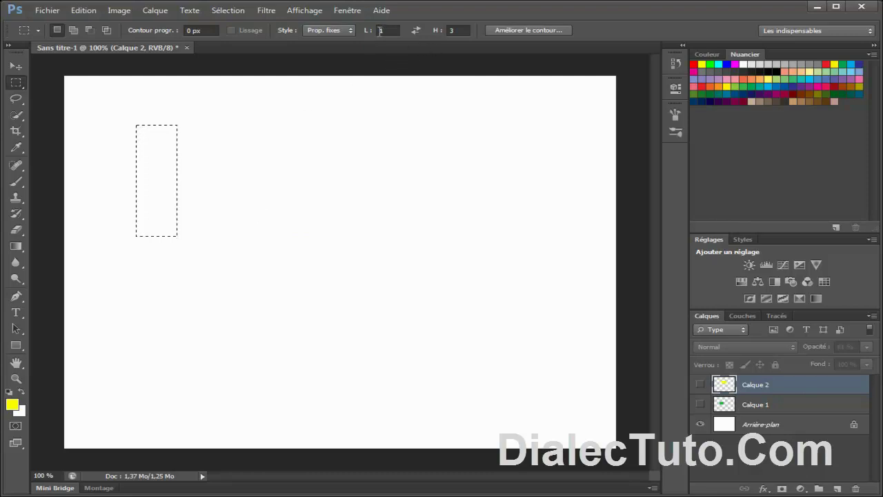
pyautogui.click(459, 30)
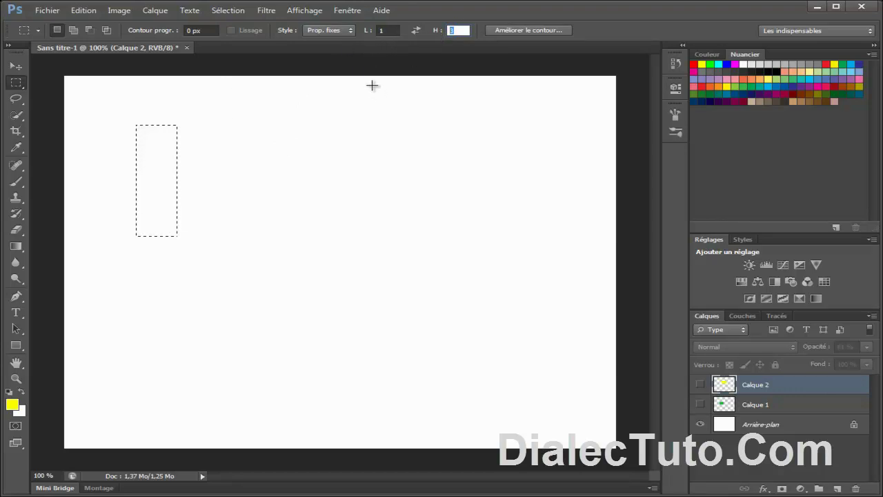
# Switch the marquee style to Taille fixe, place a 64 × 64 px selection on the canvas, and clear it
pyautogui.click(344, 30)
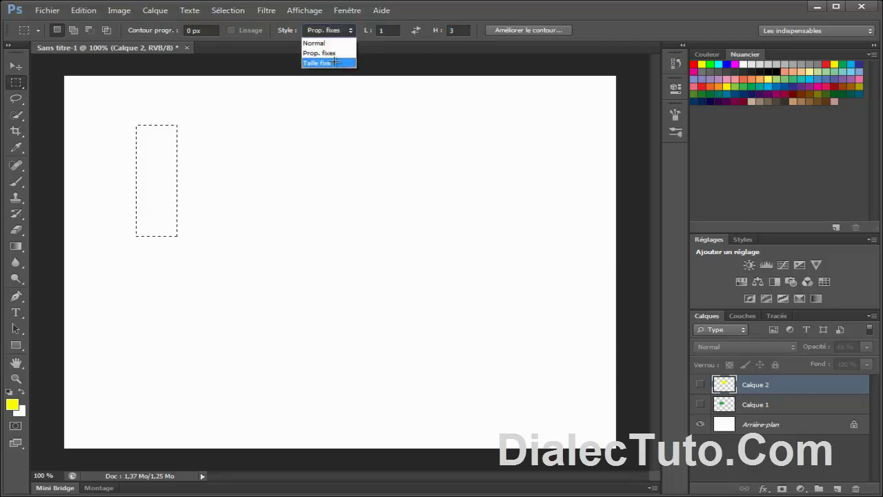
pyautogui.click(334, 61)
pyautogui.click(288, 127)
pyautogui.click(103, 92)
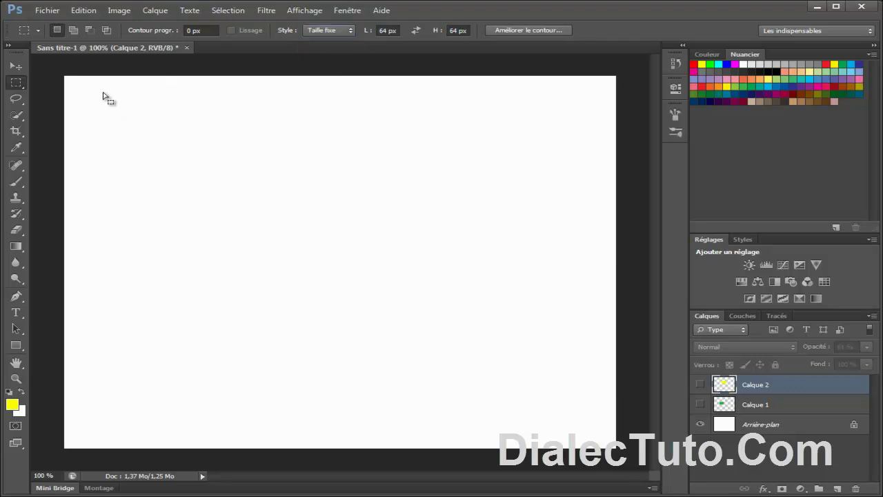
pyautogui.click(228, 10)
pyautogui.click(228, 33)
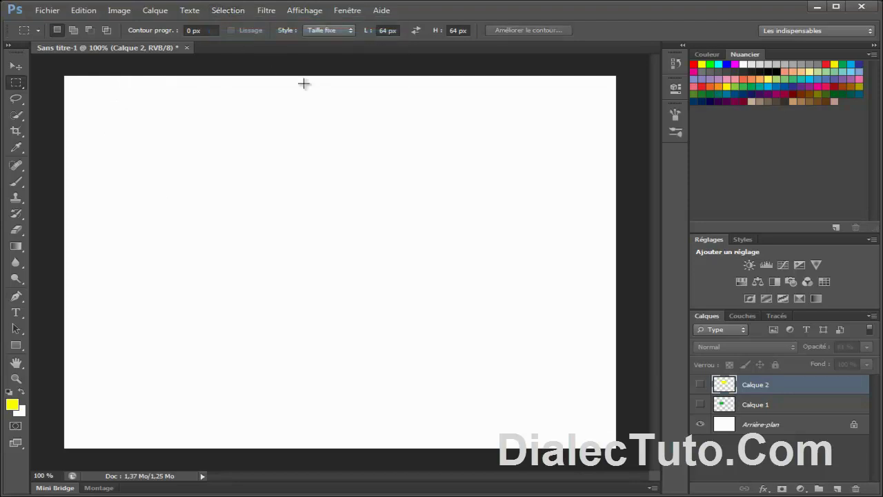
# Set the fixed marquee size to 50 px wide and 80 px high and place one selection left of the canvas centre
pyautogui.doubleClick(384, 31)
pyautogui.doubleClick(448, 30)
pyautogui.write('50')
pyautogui.click(243, 184)
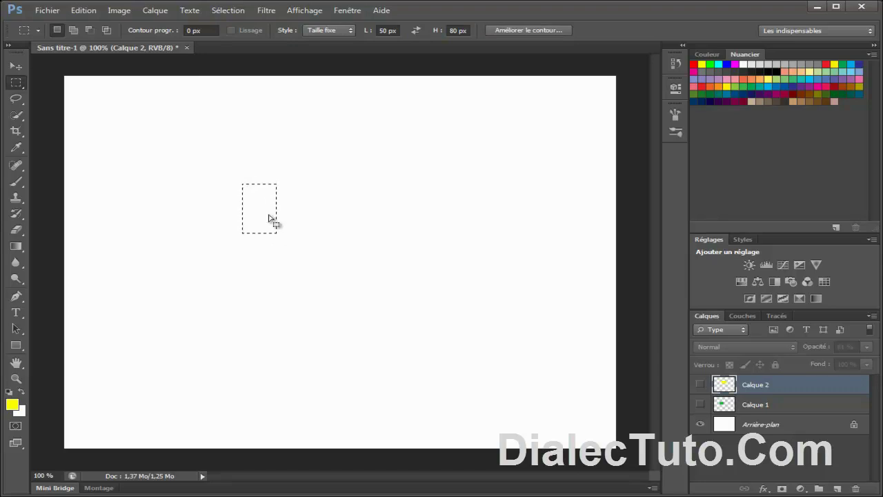
# Reposition the fixed-size selection and place it again at other spots in the upper part of the canvas
pyautogui.moveTo(269, 219); pyautogui.dragTo(223, 188)
pyautogui.click(301, 123)
pyautogui.moveTo(279, 131); pyautogui.dragTo(253, 145)
pyautogui.click(160, 132)
# Clear the fixed-size selection and set the marquee style back to Normal
pyautogui.click(238, 12)
pyautogui.click(243, 41)
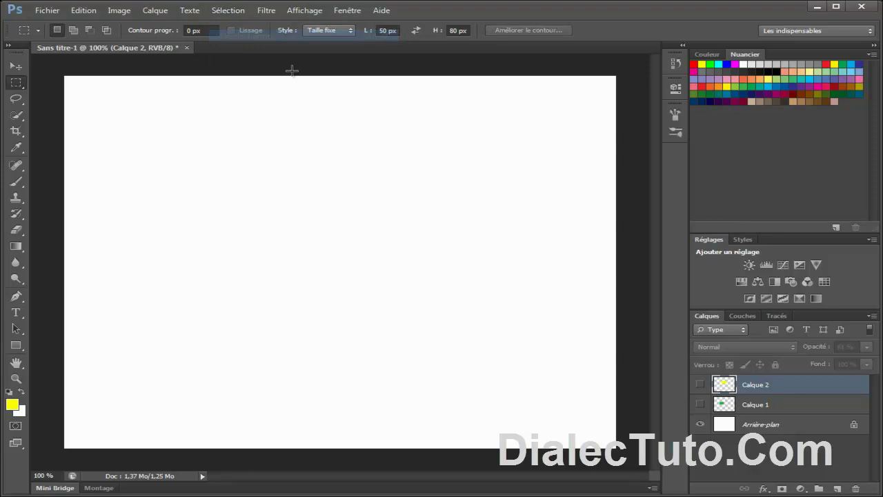
pyautogui.click(351, 32)
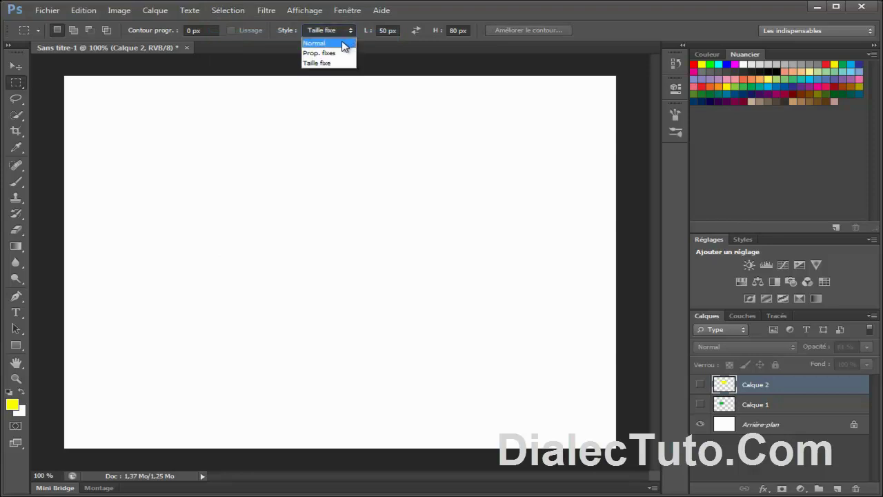
pyautogui.click(343, 45)
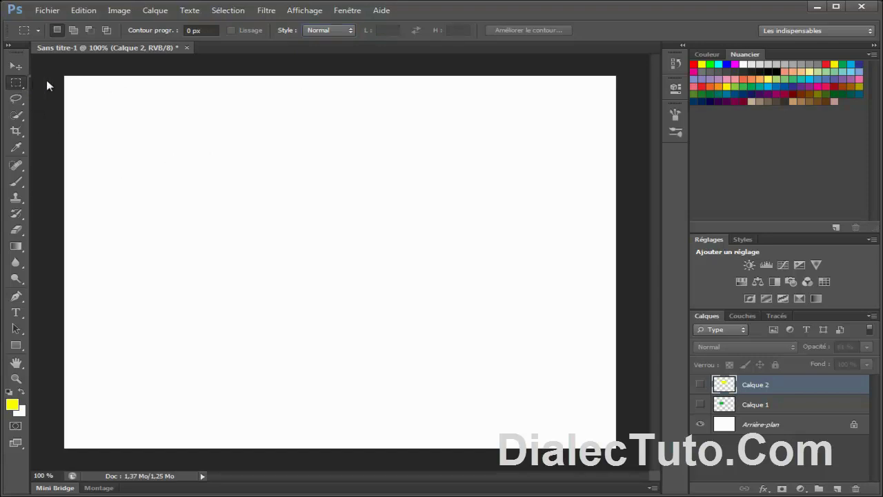
# Draw a nearly circular selection left of the canvas centre with the elliptical marquee tool
pyautogui.rightClick(16, 82)
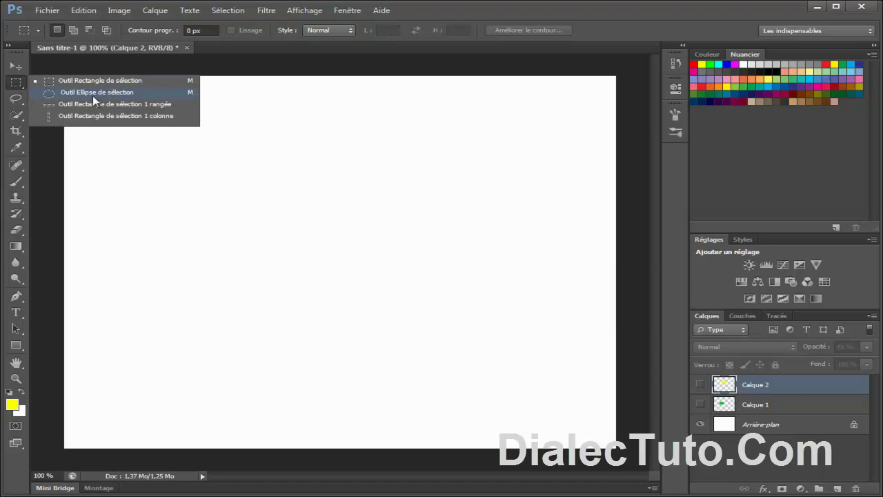
pyautogui.click(93, 96)
pyautogui.moveTo(194, 163); pyautogui.dragTo(271, 237)
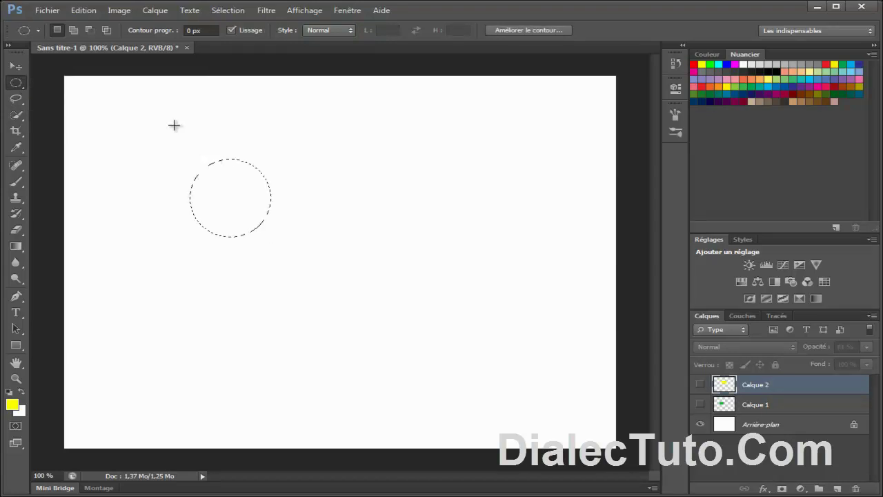
# Add a smaller ellipse to the circular selection's upper-right edge and subtract another ellipse from its left side
pyautogui.click(75, 29)
pyautogui.moveTo(247, 152); pyautogui.dragTo(288, 203)
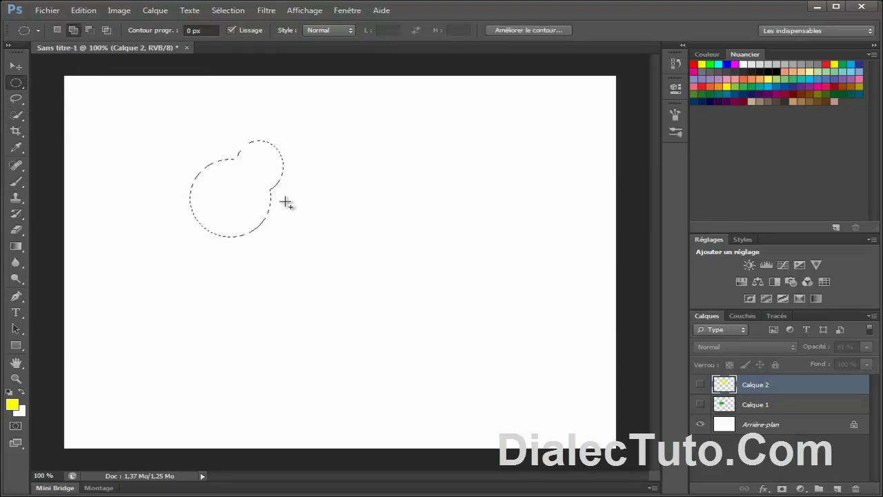
pyautogui.moveTo(172, 172); pyautogui.dragTo(234, 220)
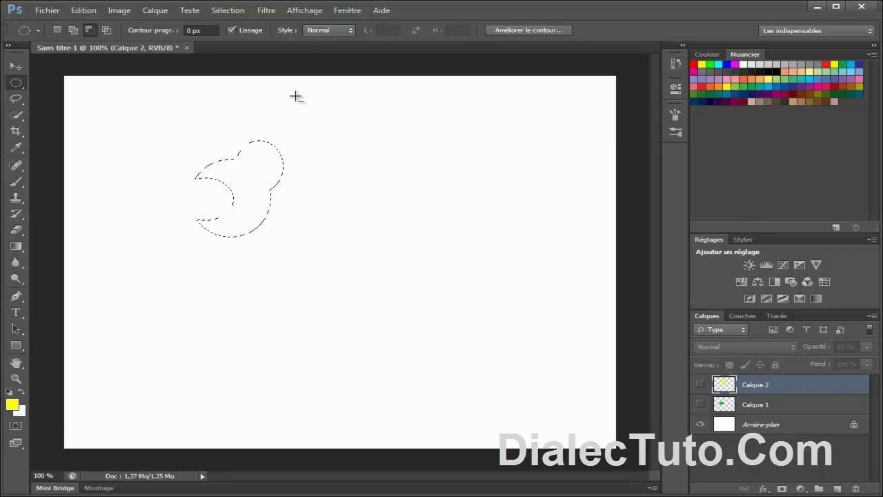
# Clear the combined elliptical selection, keep the elliptical marquee as the current marquee type, and activate the Brush tool
pyautogui.click(228, 10)
pyautogui.click(232, 36)
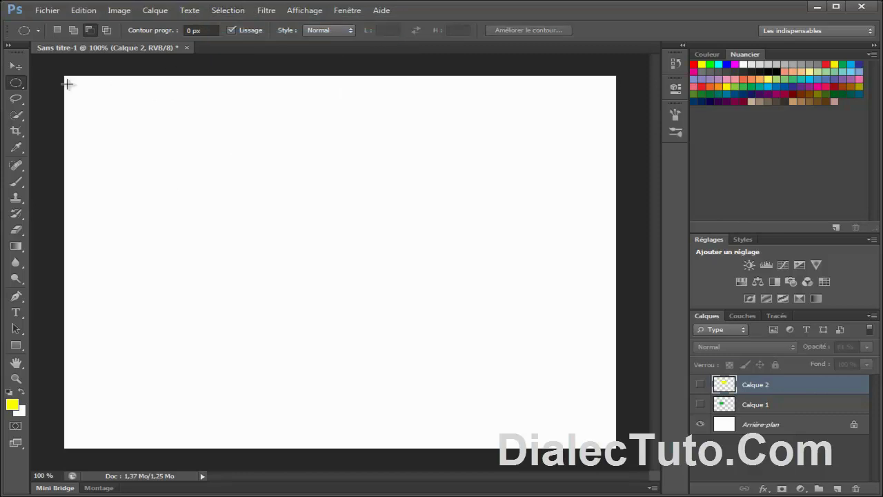
pyautogui.click(16, 85)
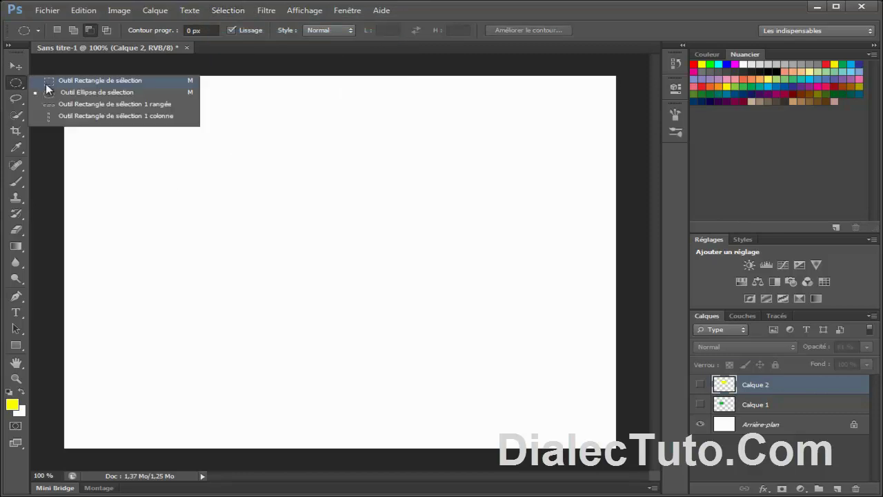
pyautogui.click(87, 93)
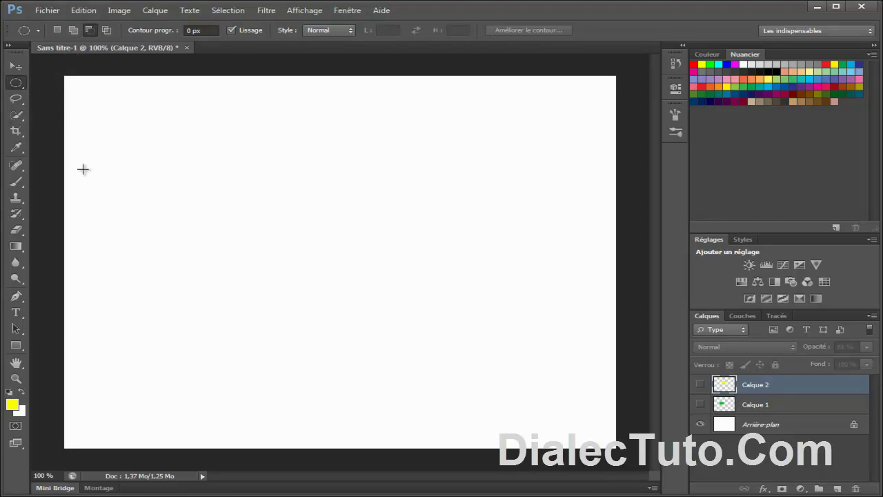
pyautogui.click(16, 184)
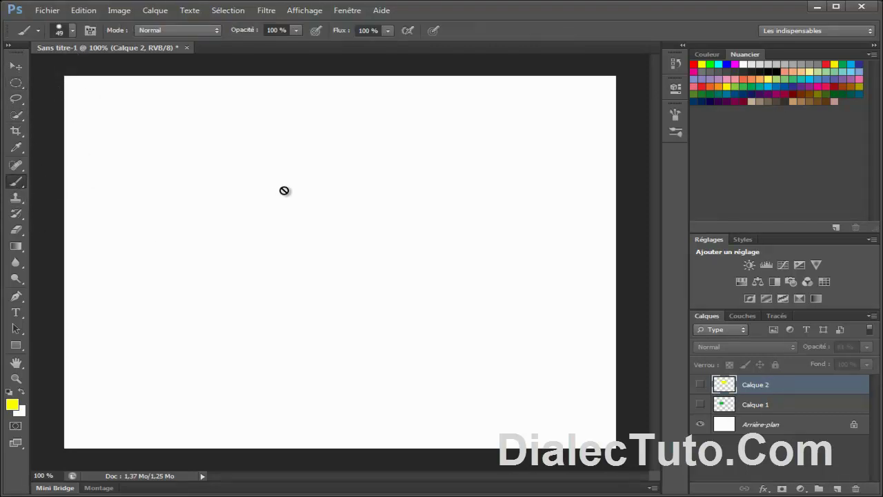
# Paint a single red dot near the canvas centre on the Arrière-plan layer using a 19 px brush
pyautogui.click(773, 426)
pyautogui.rightClick(301, 202)
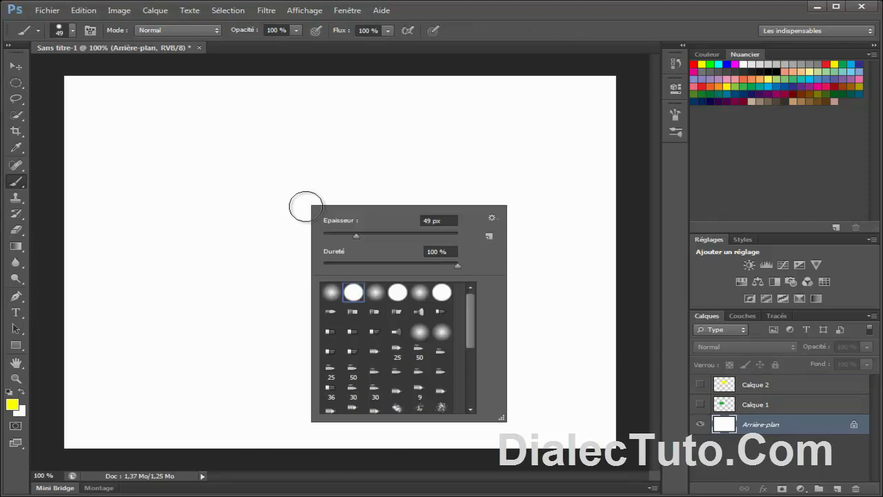
pyautogui.moveTo(354, 236); pyautogui.dragTo(338, 234)
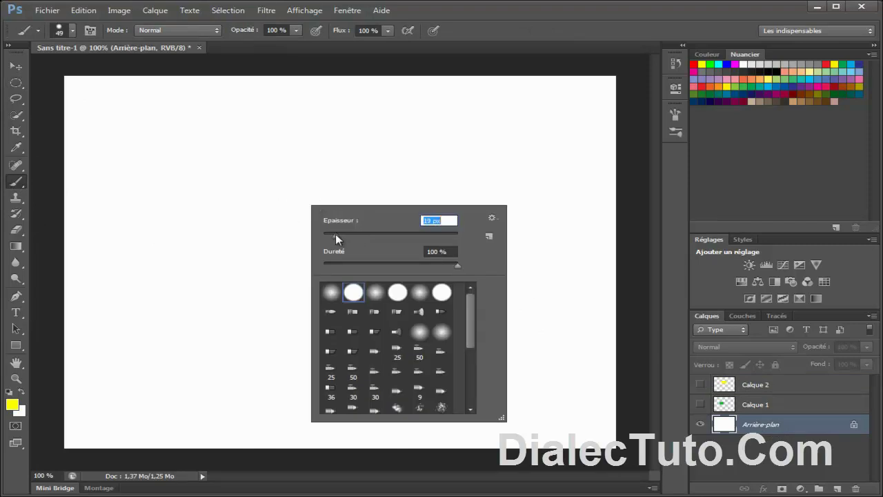
pyautogui.press('Return')
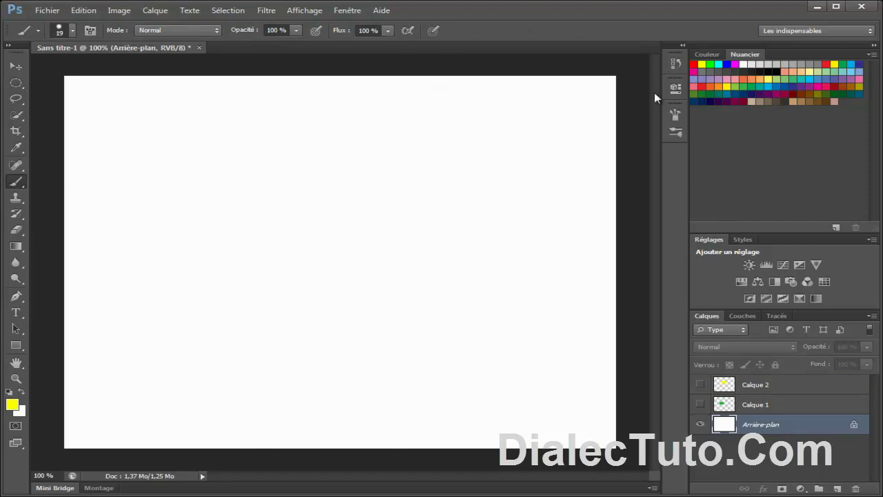
pyautogui.click(694, 64)
pyautogui.click(316, 233)
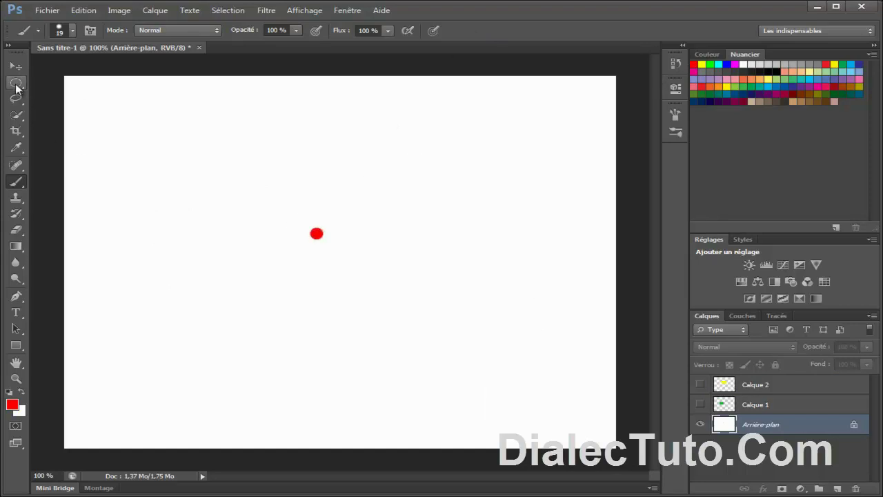
# Draw an elliptical marquee selection outward from the red dot toward the lower-right of the canvas, and deselect it
pyautogui.click(16, 83)
pyautogui.rightClick(16, 85)
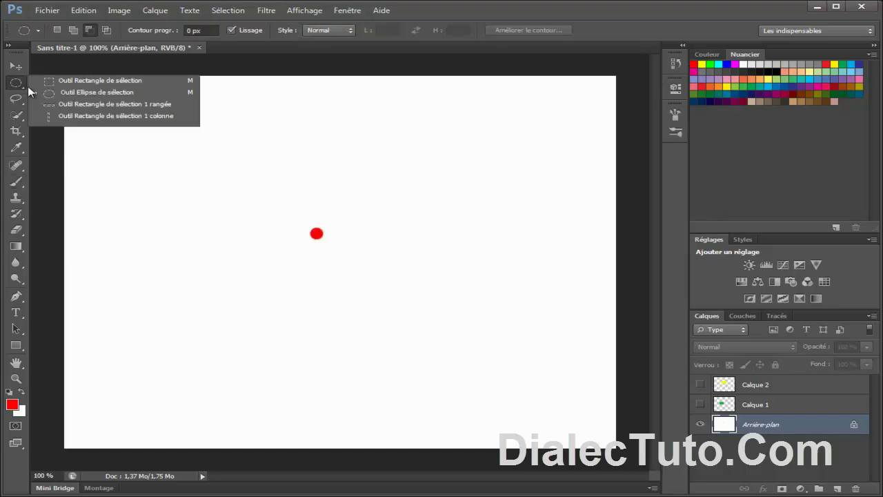
pyautogui.click(91, 95)
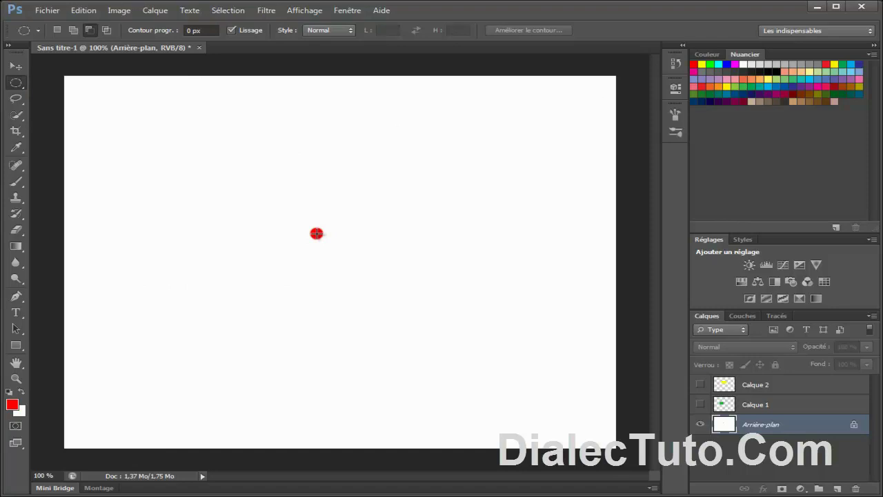
pyautogui.moveTo(316, 233); pyautogui.dragTo(444, 346)
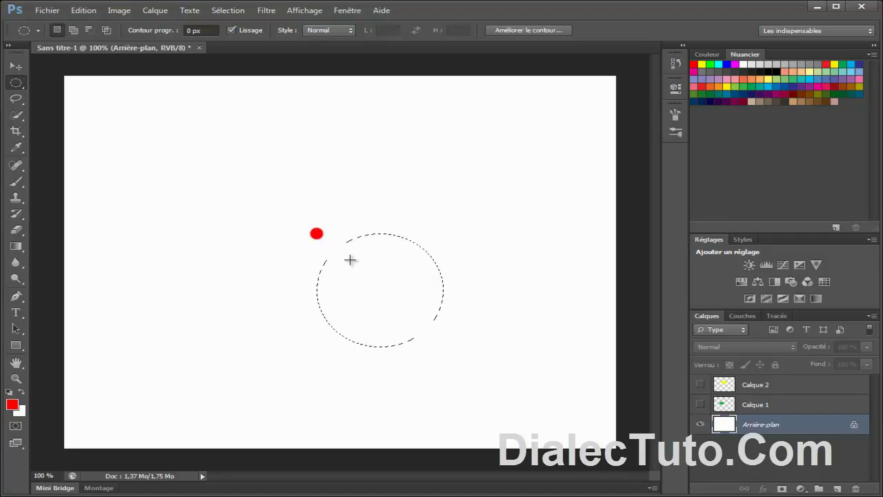
pyautogui.hotkey('ctrl', 'd')
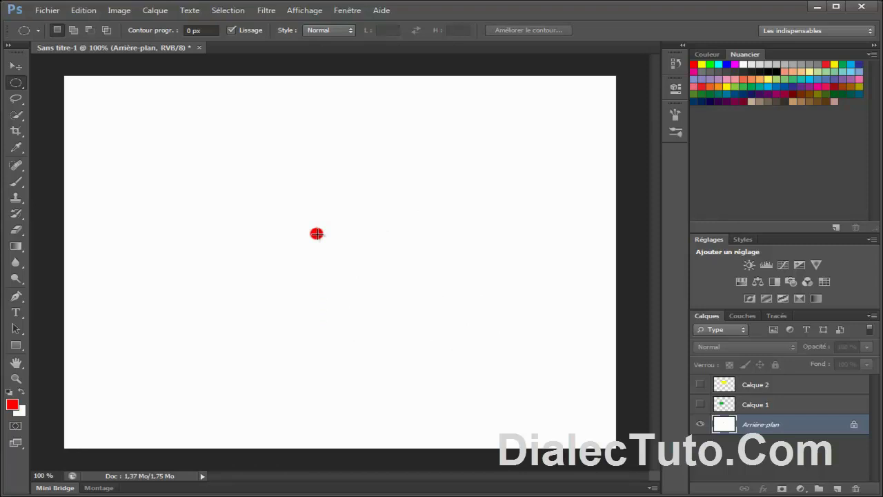
# Draw several elliptical selections of different sizes starting from the red dot, clearing each one before the following attempt
pyautogui.moveTo(317, 234); pyautogui.dragTo(414, 332)
pyautogui.click(448, 237)
pyautogui.moveTo(316, 233); pyautogui.dragTo(337, 345)
pyautogui.click(405, 307)
pyautogui.moveTo(316, 233); pyautogui.dragTo(494, 396)
pyautogui.click(495, 396)
pyautogui.hotkey('ctrl', 'z')
pyautogui.click(296, 245)
# Draw a near-circular selection centred on the red dot, and clear it
pyautogui.moveTo(317, 233); pyautogui.dragTo(379, 295)
pyautogui.click(320, 242)
pyautogui.moveTo(316, 234); pyautogui.dragTo(382, 301)
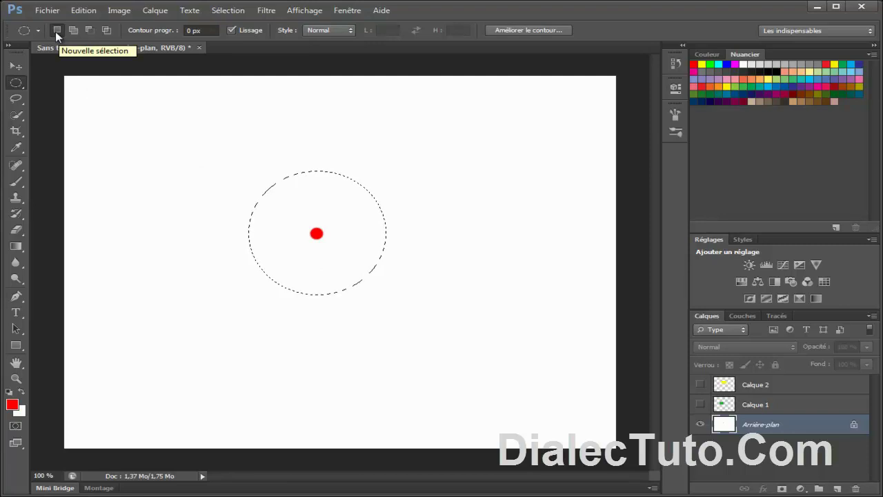
pyautogui.moveTo(350, 285); pyautogui.dragTo(338, 271)
pyautogui.click(140, 215)
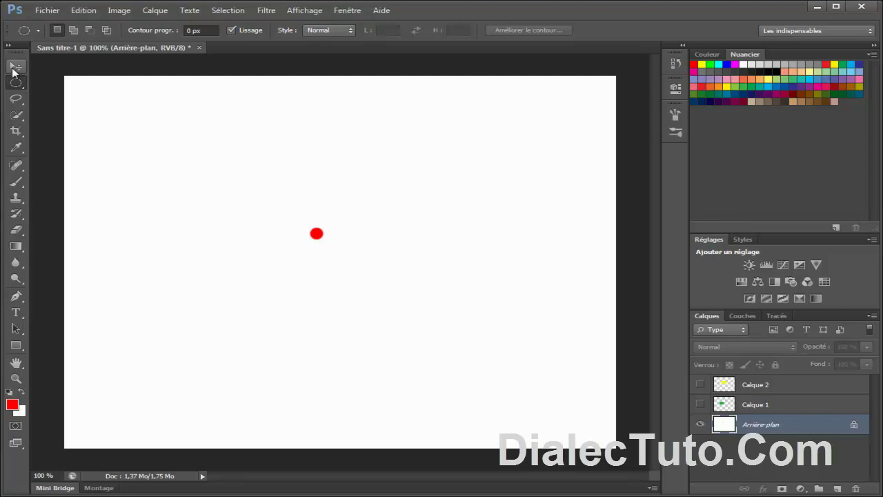
# Close the untitled document without saving and open img1.jpg and img2.jpg from the Outils sélection folder
pyautogui.click(200, 49)
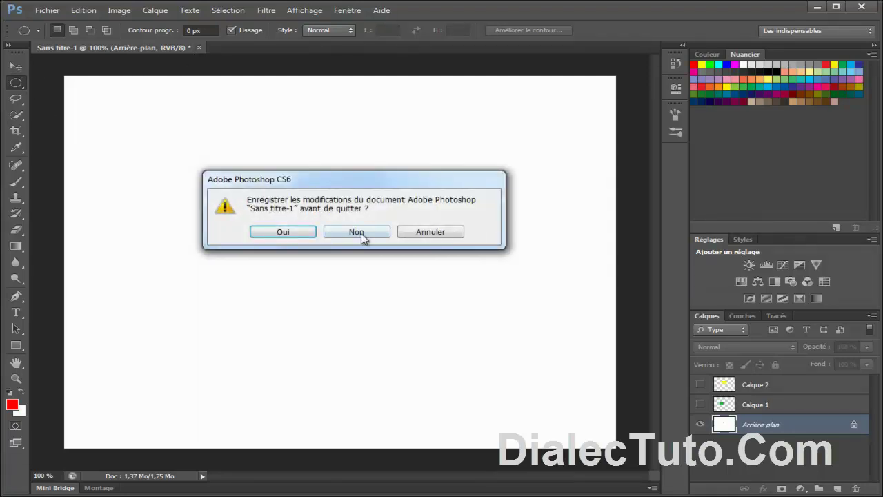
pyautogui.click(361, 234)
pyautogui.click(44, 11)
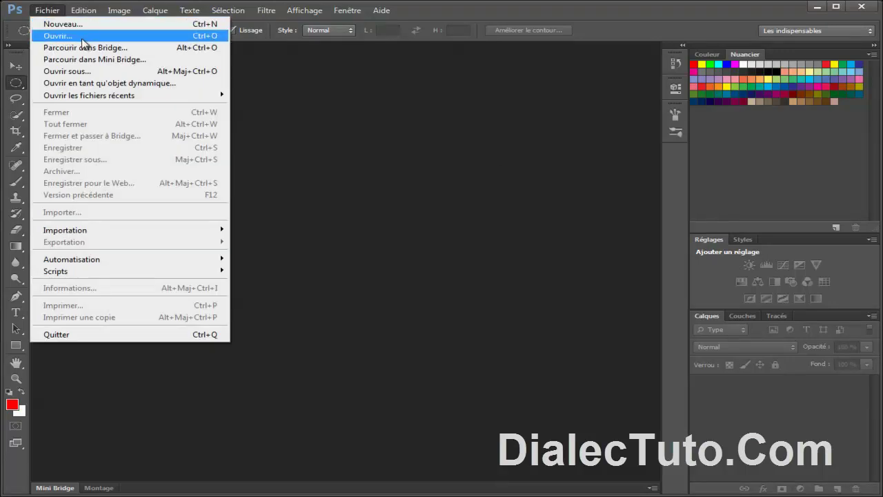
pyautogui.click(83, 40)
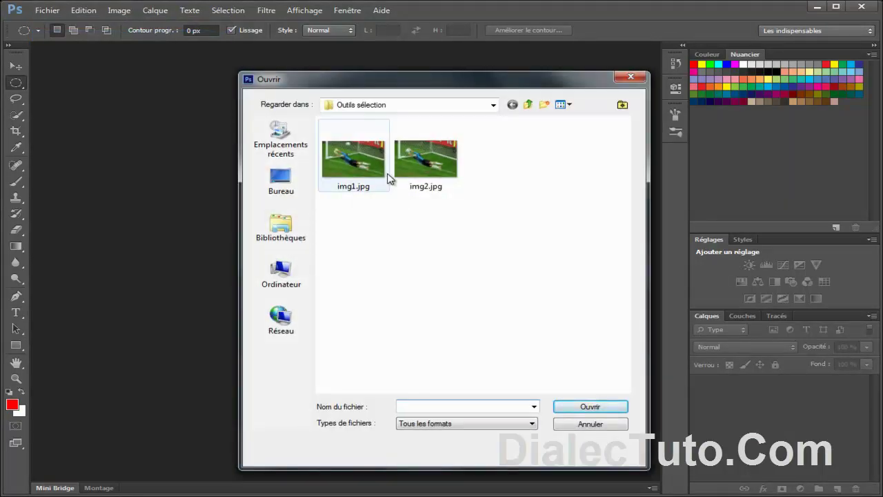
pyautogui.click(353, 163)
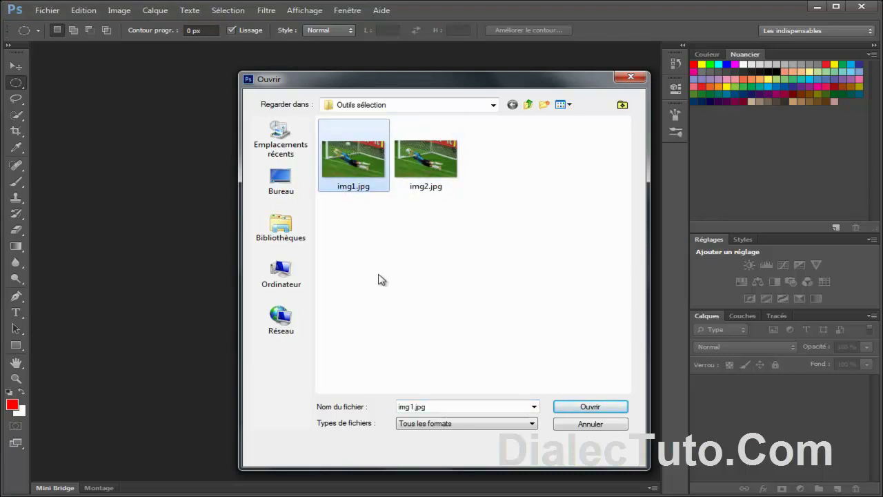
pyautogui.moveTo(487, 244); pyautogui.dragTo(338, 121)
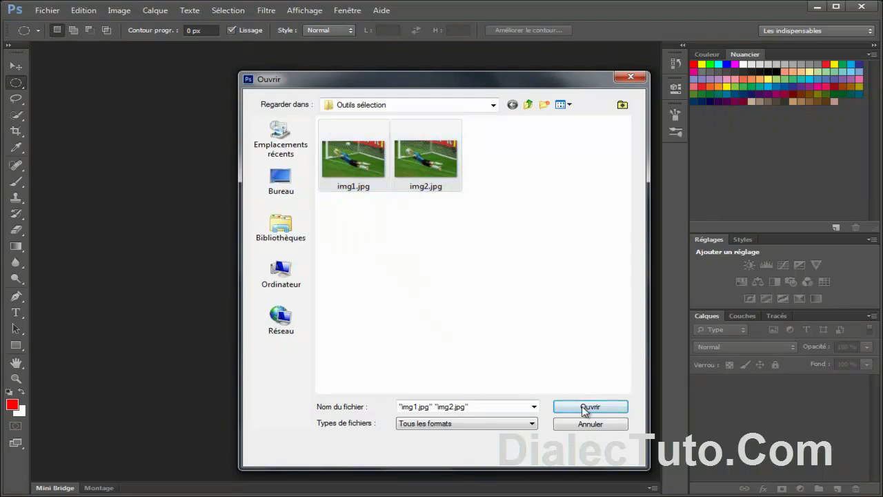
pyautogui.click(586, 407)
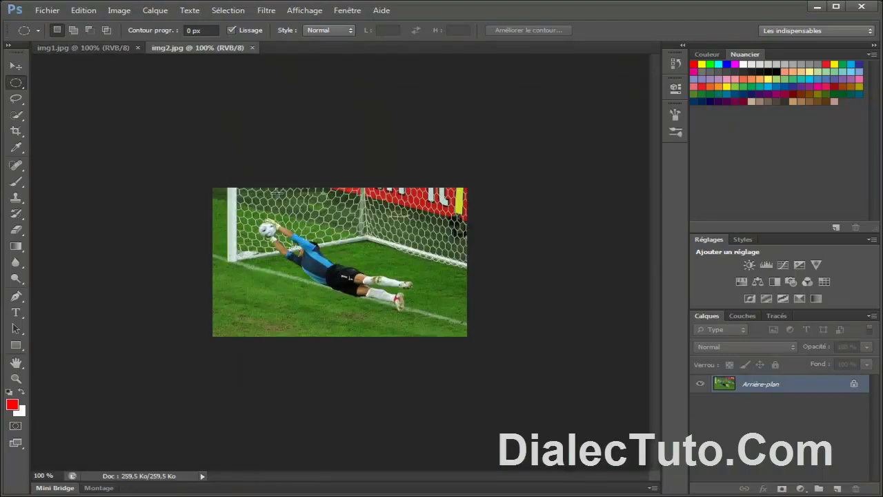
# Arrange img1.jpg and img2.jpg side by side as two vertical tiles, both at 200% zoom
pyautogui.hotkey('ctrl', '+')
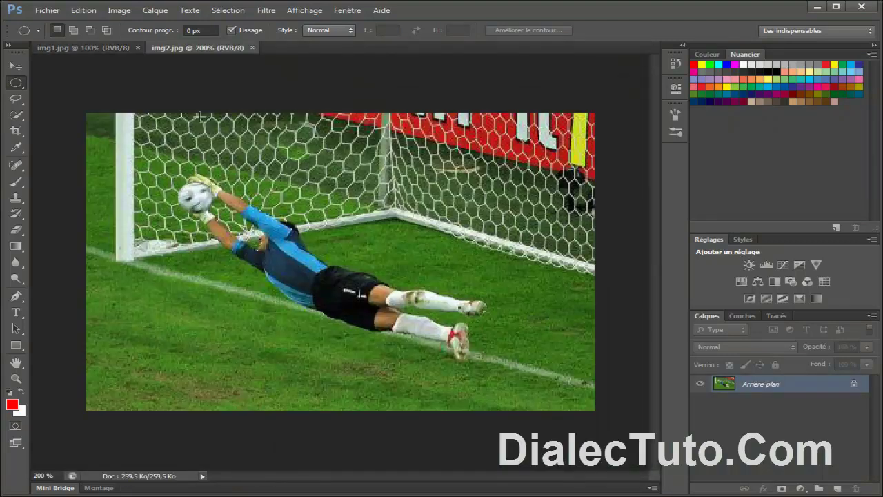
pyautogui.click(87, 49)
pyautogui.hotkey('ctrl', '+')
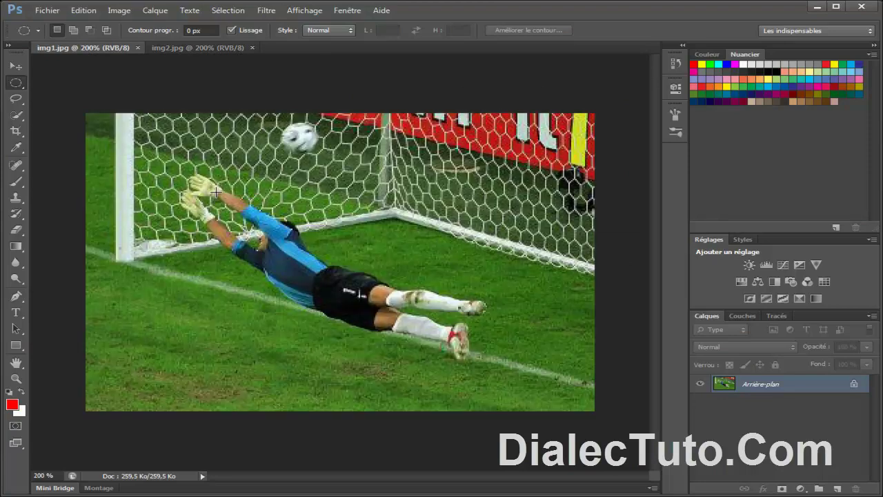
pyautogui.click(349, 13)
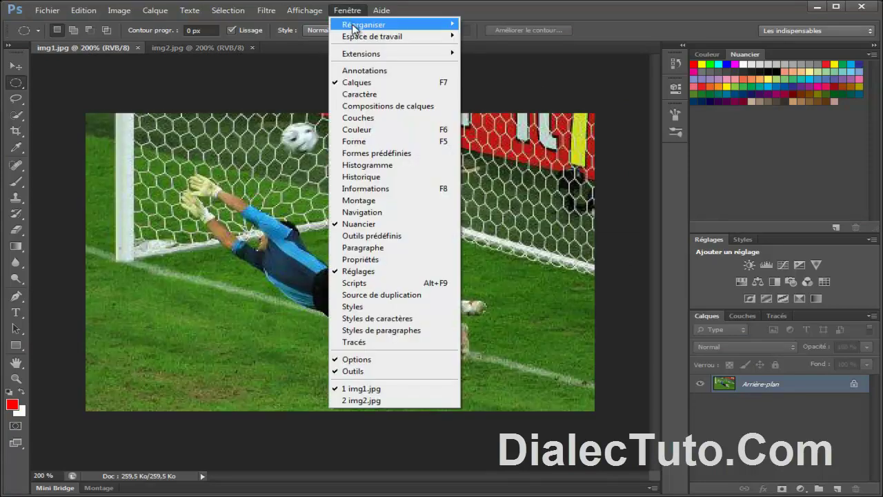
pyautogui.moveTo(353, 26)
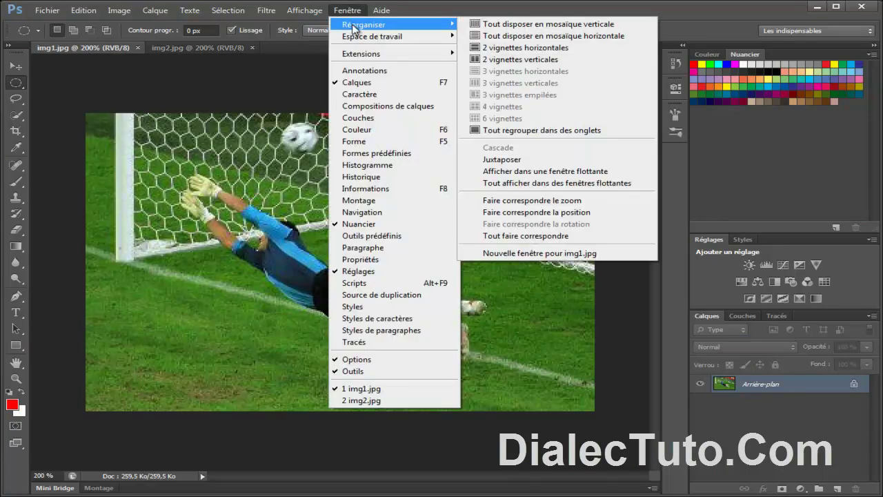
pyautogui.click(512, 60)
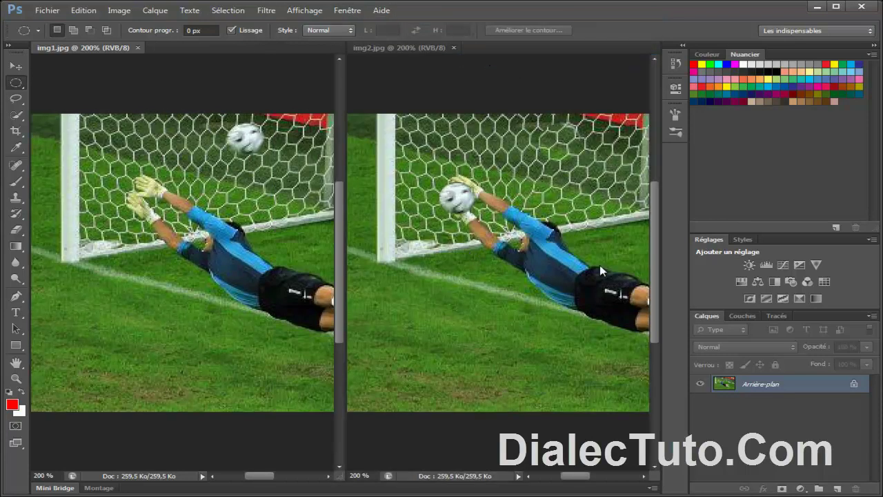
# Collapse the docked panels to icons and merge the secondary column's panel groups into a single narrow column
pyautogui.click(874, 44)
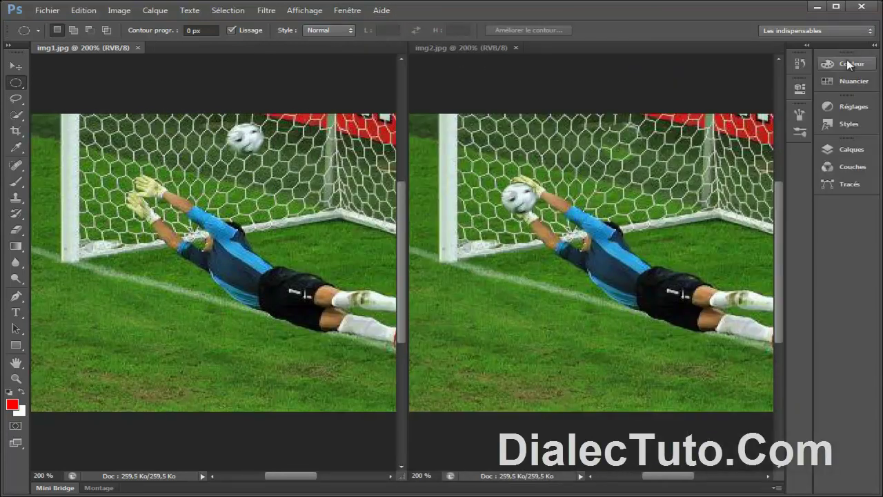
pyautogui.click(874, 45)
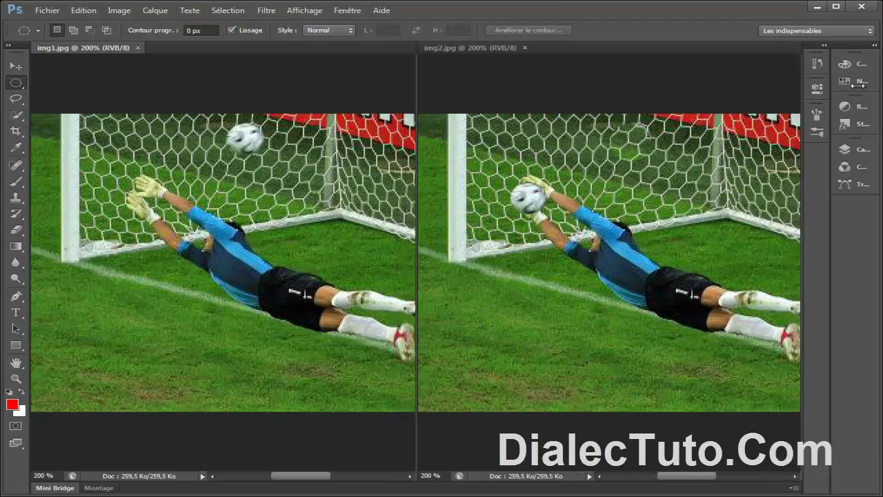
pyautogui.moveTo(841, 64); pyautogui.dragTo(858, 197)
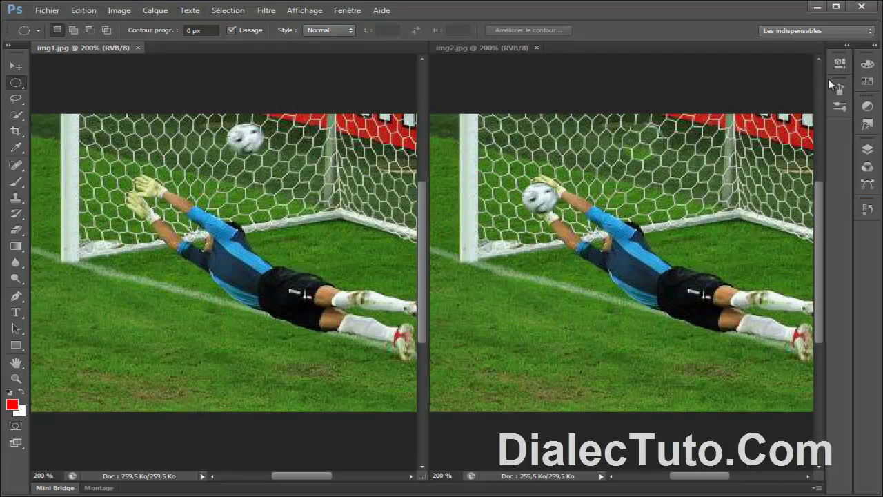
pyautogui.moveTo(837, 79); pyautogui.dragTo(867, 232)
pyautogui.moveTo(840, 60); pyautogui.dragTo(869, 278)
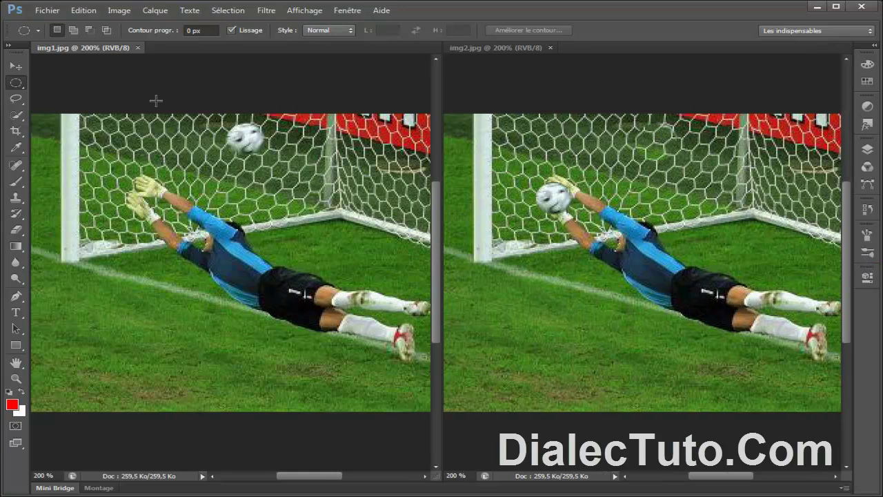
# Activate the Move tool, return both images to 100% zoom, and close img2.jpg
pyautogui.click(15, 65)
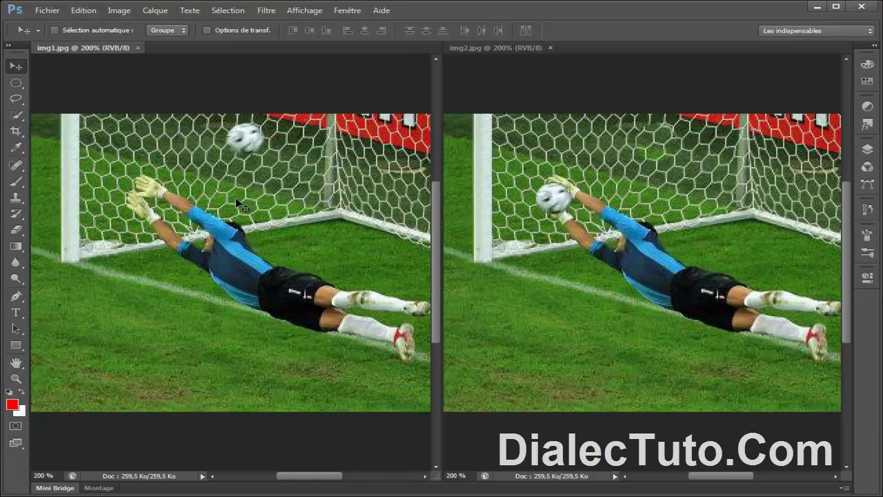
pyautogui.hotkey('ctrl', '1')
pyautogui.click(516, 229)
pyautogui.hotkey('ctrl', '1')
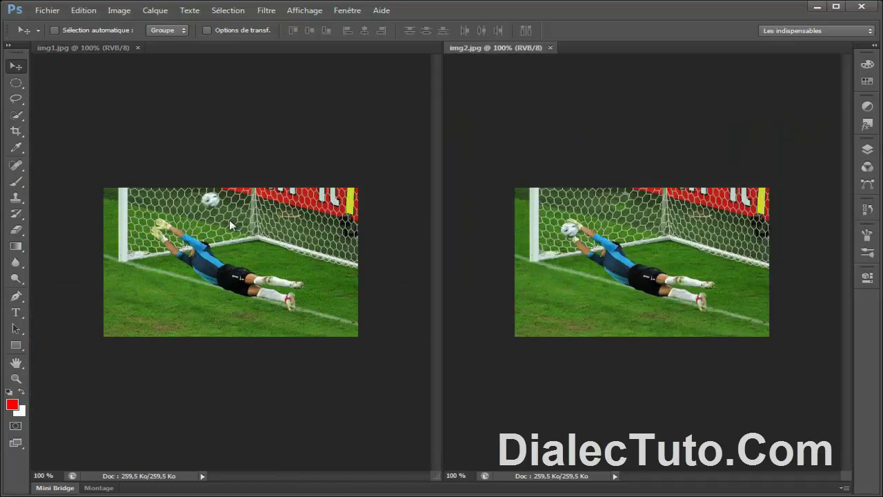
pyautogui.click(550, 48)
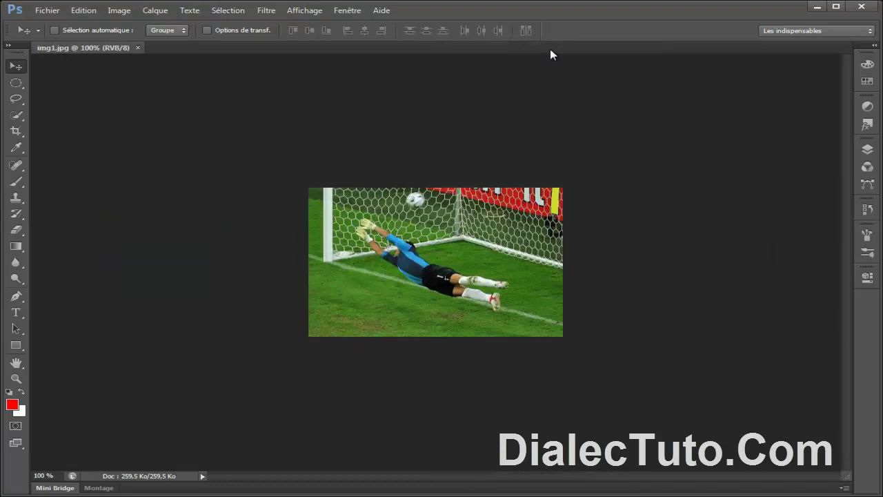
# Duplicate the img1.jpg image as a new document named "img3 copie"
pyautogui.hotkey('ctrl', '+')
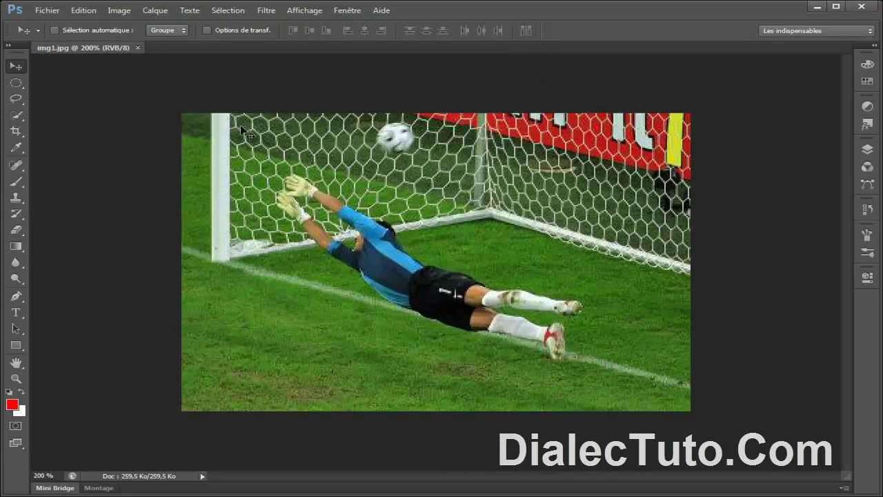
pyautogui.click(124, 11)
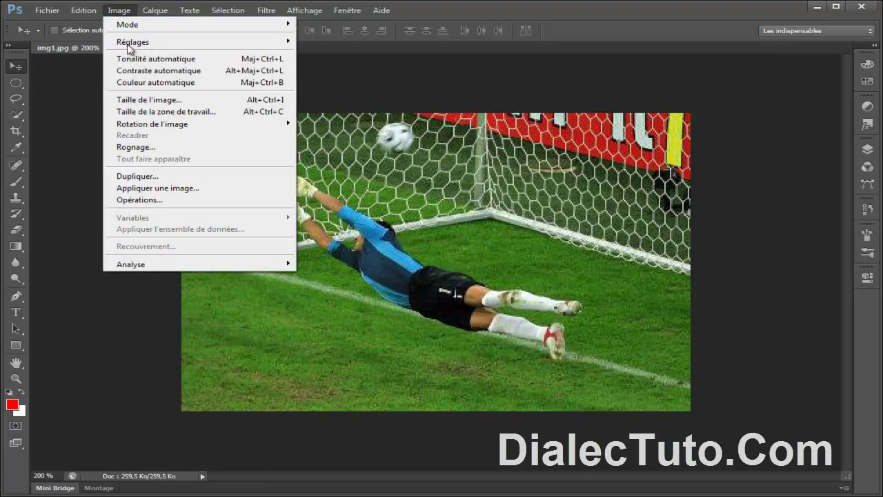
pyautogui.click(168, 178)
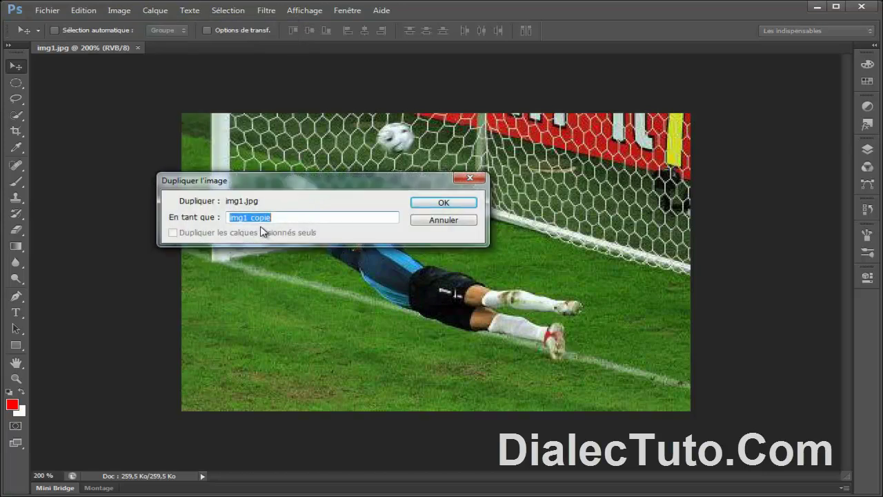
pyautogui.click(248, 220)
pyautogui.moveTo(247, 219); pyautogui.dragTo(243, 220)
pyautogui.write('3')
pyautogui.moveTo(277, 219); pyautogui.dragTo(225, 219)
pyautogui.click(432, 203)
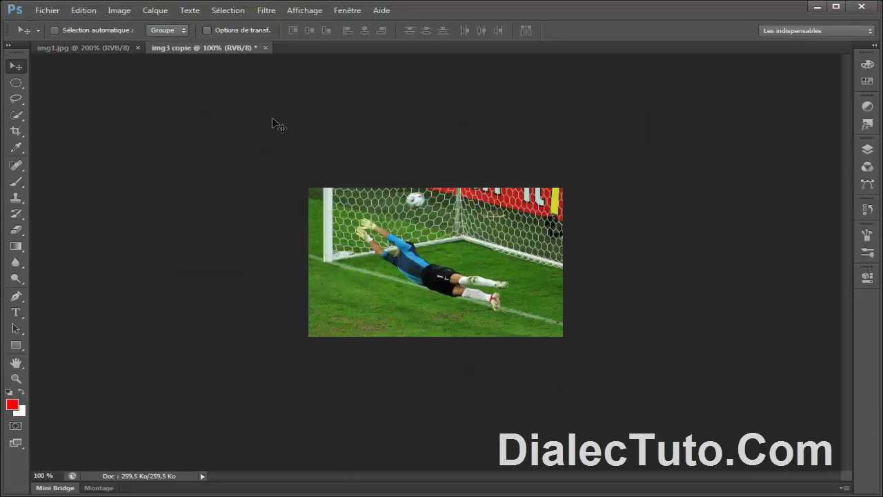
pyautogui.hotkey('ctrl', '+')
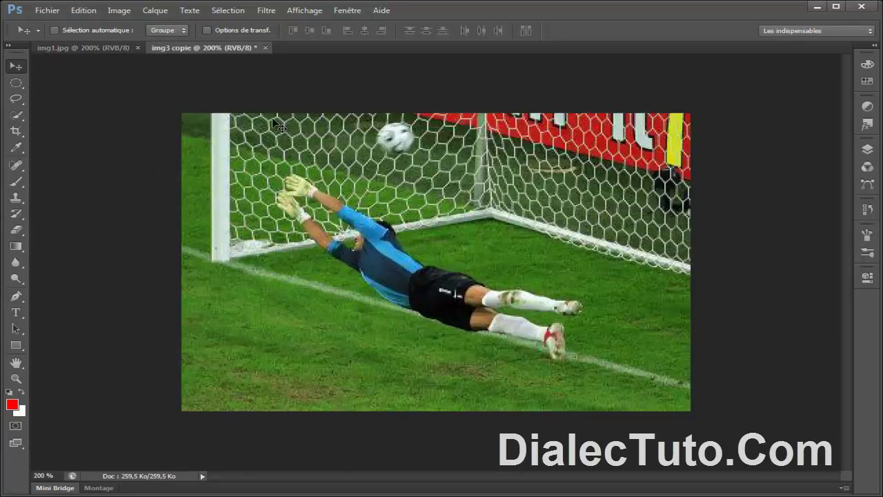
# Switch to the img1.jpg document and activate the Elliptical Marquee tool
pyautogui.click(94, 50)
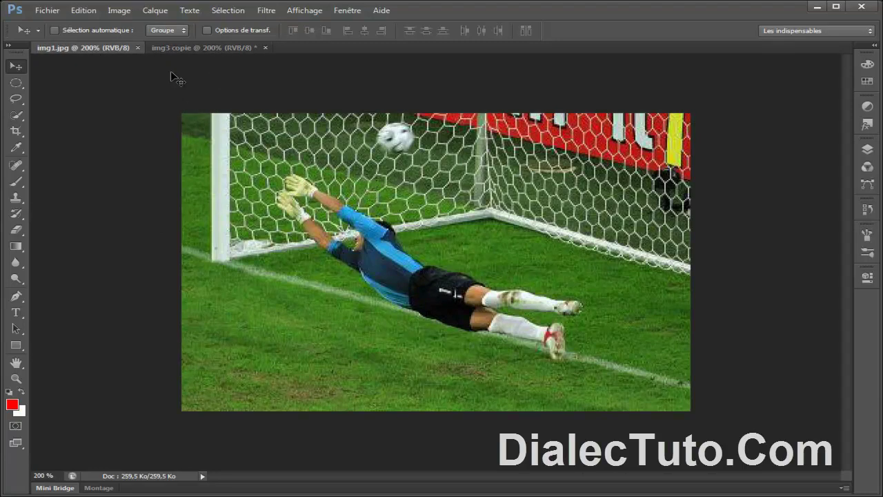
pyautogui.click(16, 83)
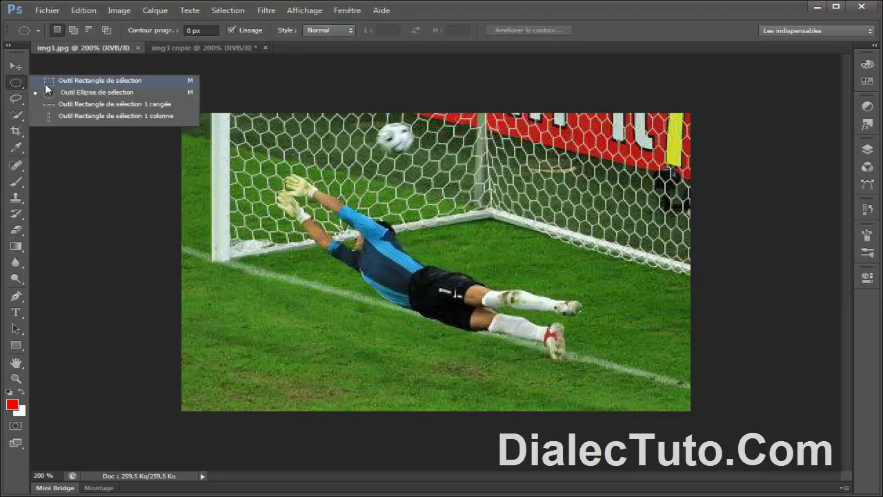
pyautogui.click(100, 92)
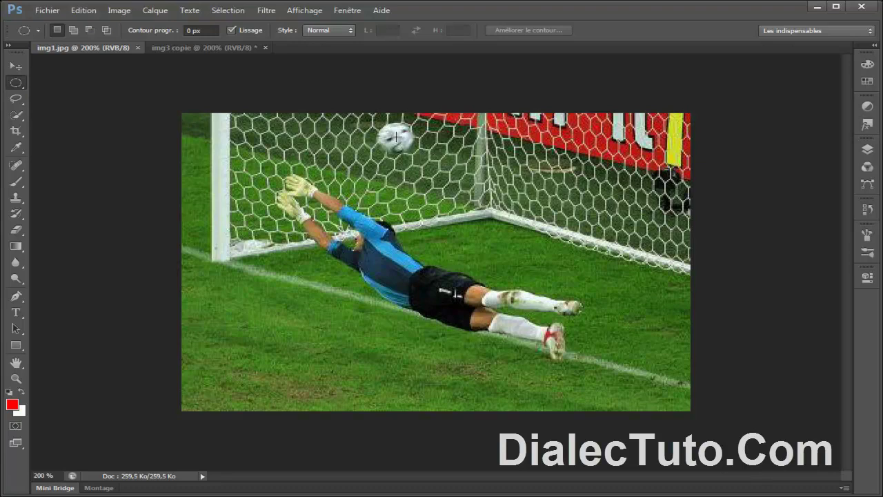
# Try drawing elliptical selections outward from the ball's centre as a corner start point, and clear them
pyautogui.moveTo(396, 137); pyautogui.dragTo(449, 183)
pyautogui.click(419, 157)
pyautogui.moveTo(419, 157); pyautogui.dragTo(452, 176)
pyautogui.click(453, 175)
pyautogui.moveTo(393, 142); pyautogui.dragTo(454, 199)
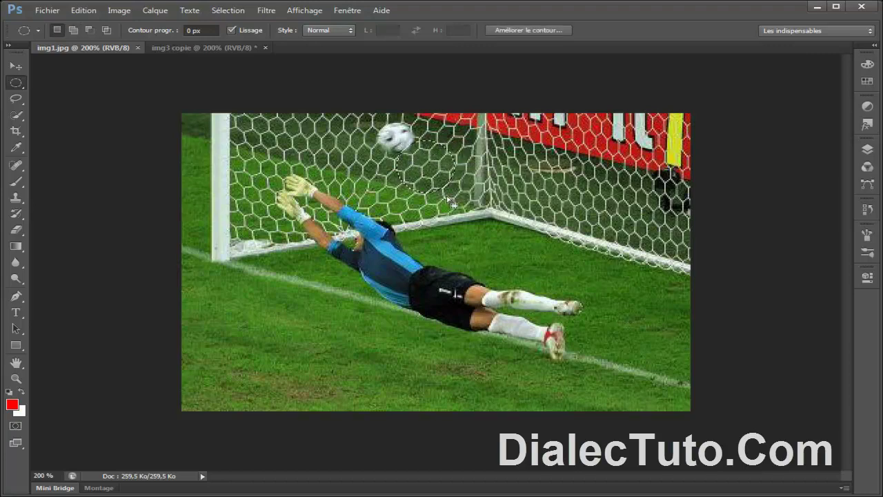
pyautogui.click(400, 145)
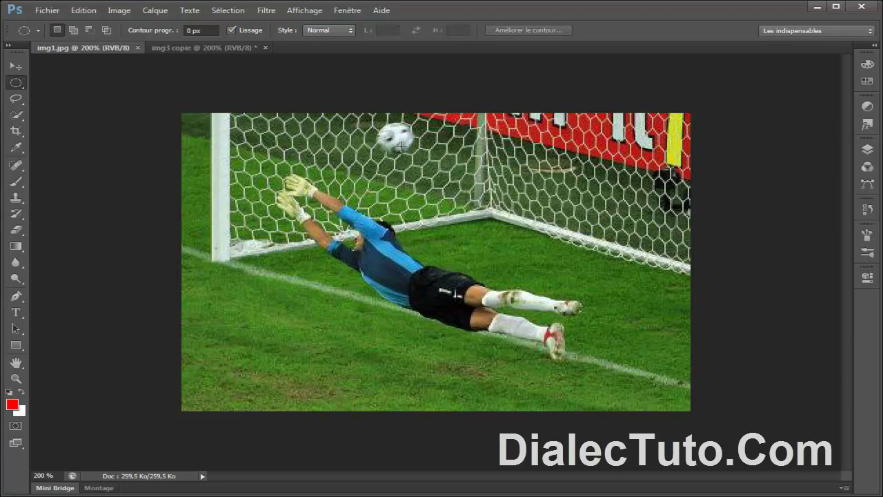
# Draw an elliptical selection from the ball's centre so that it closely surrounds the ball
pyautogui.press('alt')
pyautogui.moveTo(397, 139); pyautogui.dragTo(413, 157)
pyautogui.press('space')
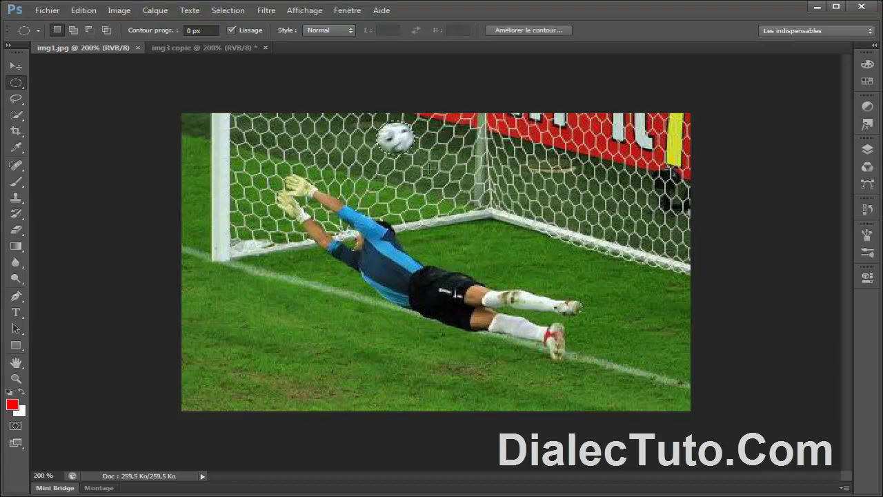
# Copy the selected ball into the img3 copie document with the Move tool and place it on the goalkeeper's gloves
pyautogui.click(17, 67)
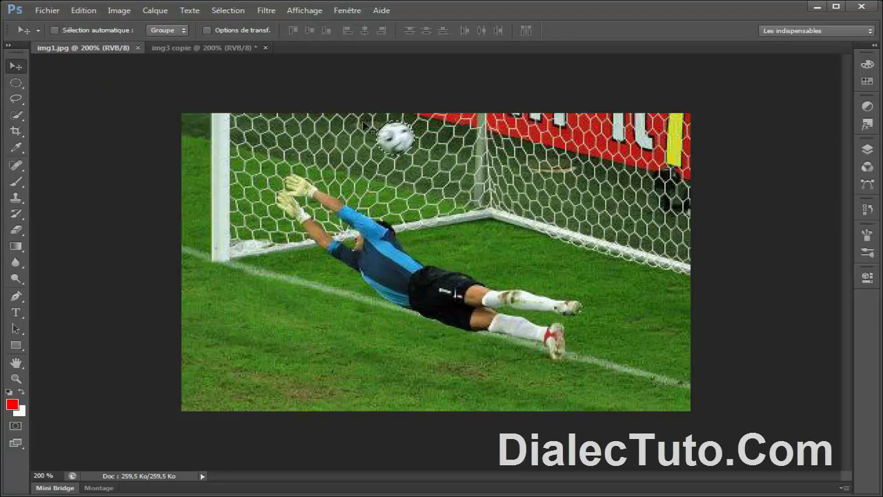
pyautogui.moveTo(398, 145); pyautogui.dragTo(208, 52)
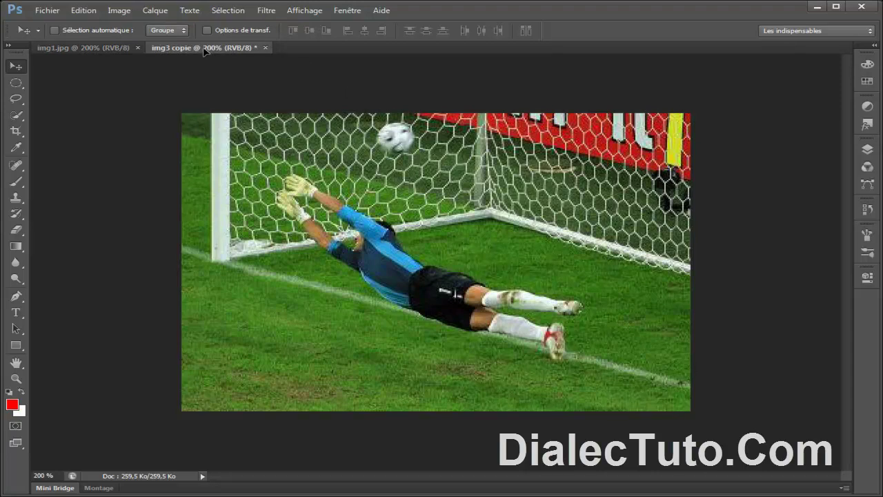
pyautogui.moveTo(205, 51); pyautogui.dragTo(222, 65)
pyautogui.moveTo(241, 94); pyautogui.dragTo(264, 147)
pyautogui.moveTo(298, 208); pyautogui.dragTo(301, 206)
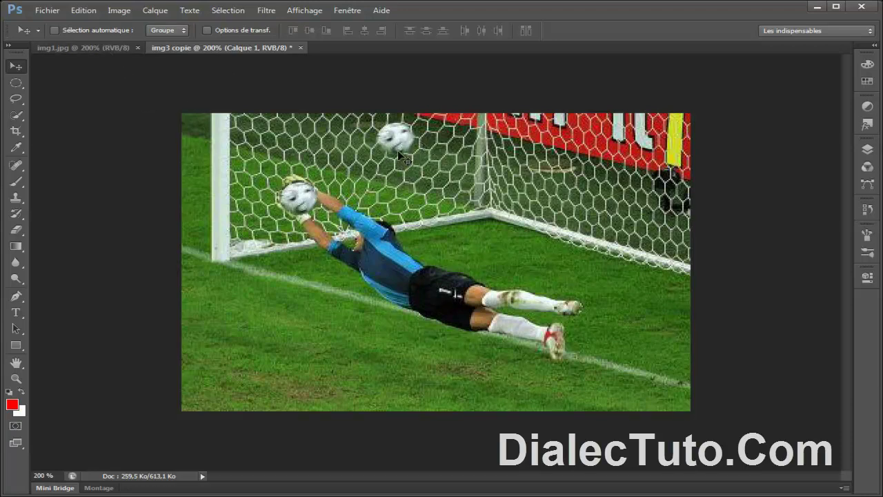
# In img1.jpg, clear the ball selection and make a ball-sized elliptical selection of the net just below the ball
pyautogui.click(86, 47)
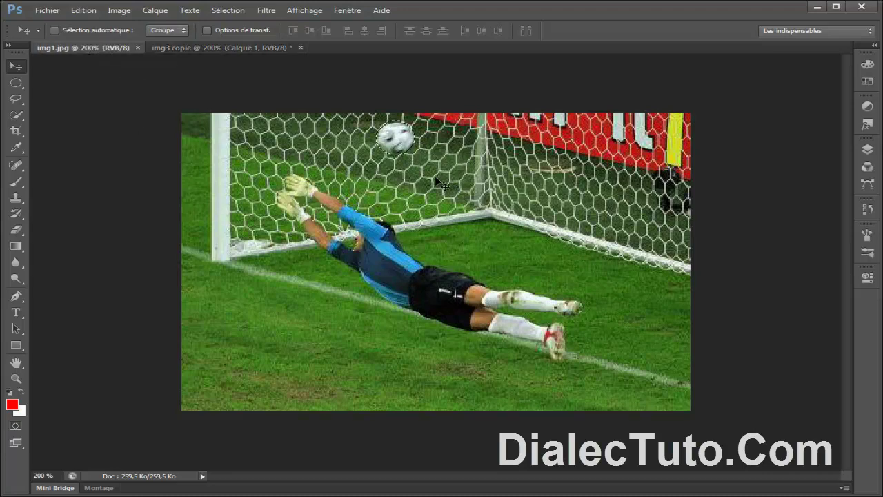
pyautogui.click(228, 10)
pyautogui.click(241, 36)
pyautogui.click(16, 83)
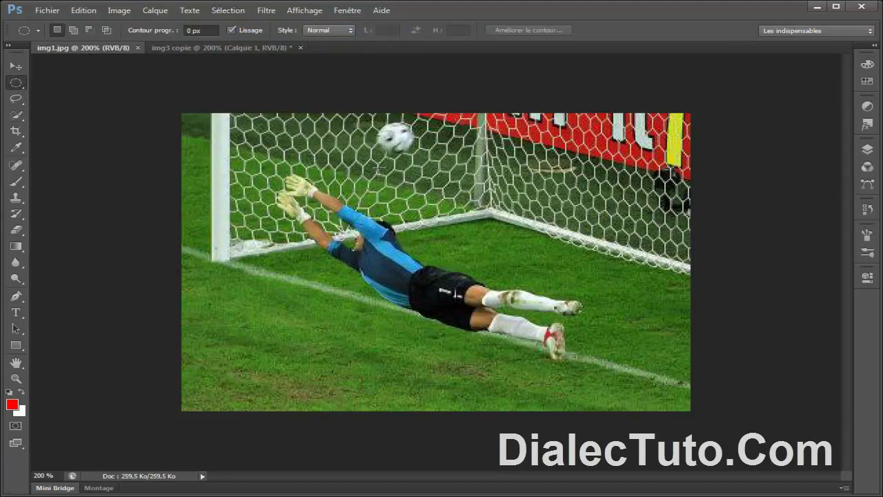
pyautogui.press('alt')
pyautogui.moveTo(394, 140); pyautogui.dragTo(421, 196)
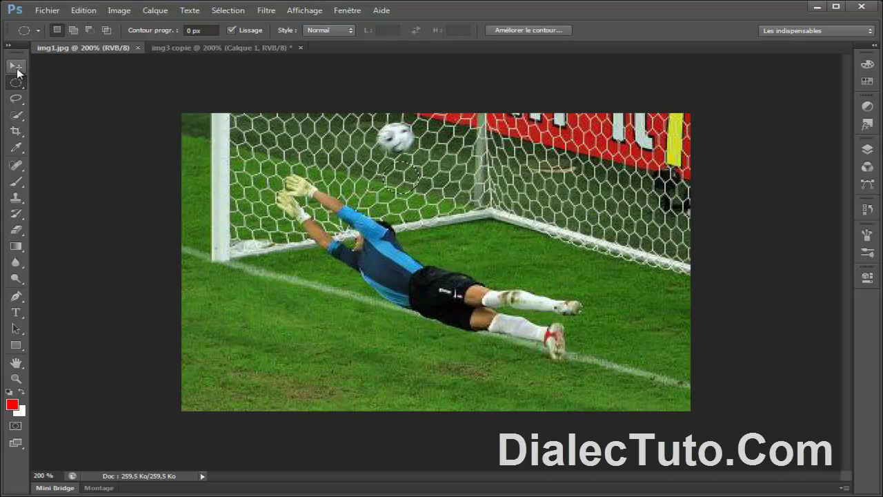
# Copy the selected net patch into img3 copie, cover the original ball in the net with it, and compare with img1.jpg
pyautogui.click(19, 73)
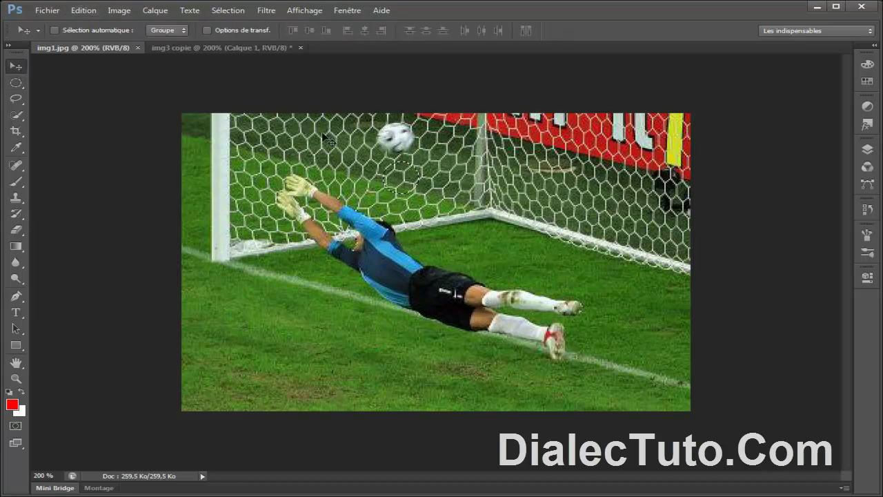
pyautogui.moveTo(400, 179); pyautogui.dragTo(399, 142)
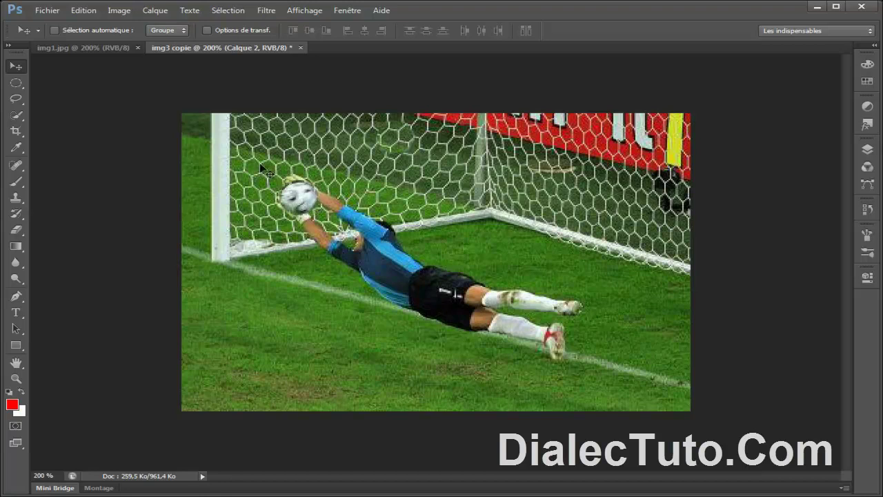
pyautogui.click(109, 47)
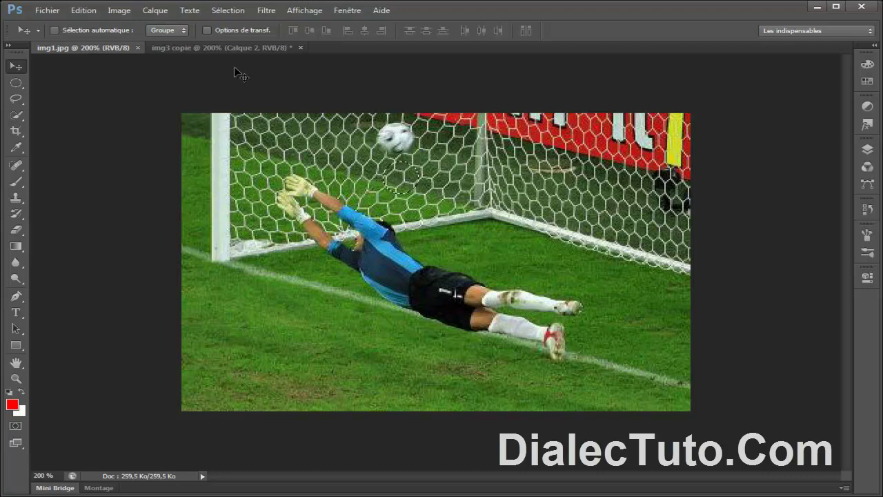
pyautogui.click(224, 47)
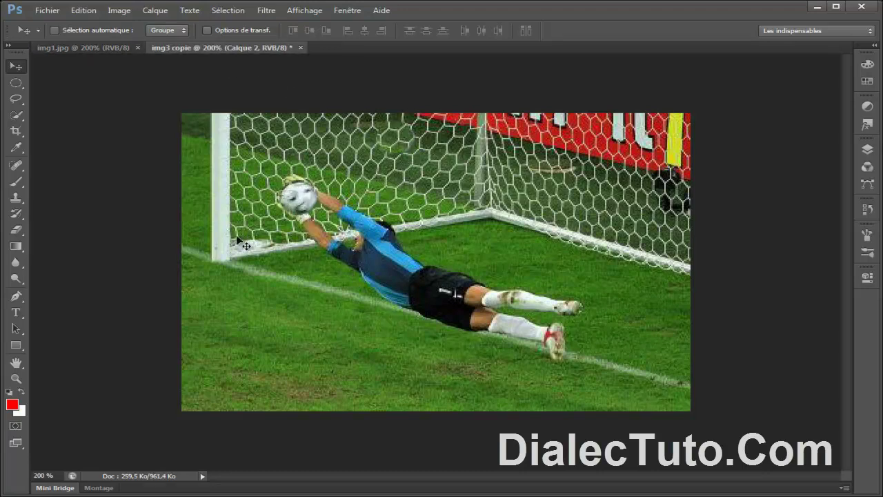
# Activate the Elliptical Marquee tool in img3 copie and display the marquee tool variants again
pyautogui.click(17, 83)
pyautogui.moveTo(19, 83); pyautogui.dragTo(89, 85)
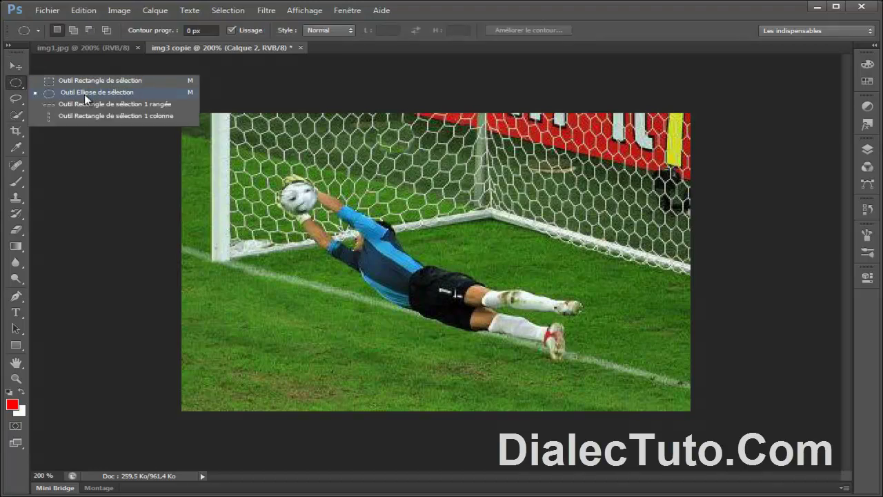
pyautogui.click(84, 94)
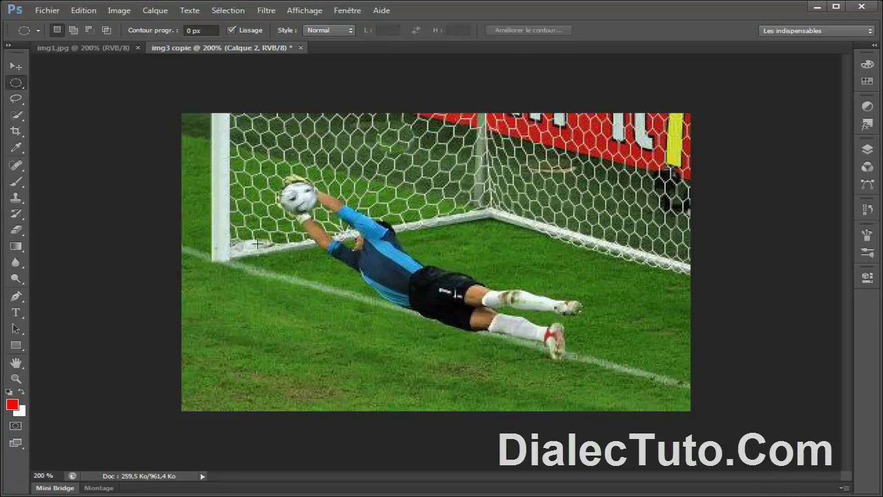
pyautogui.rightClick(17, 83)
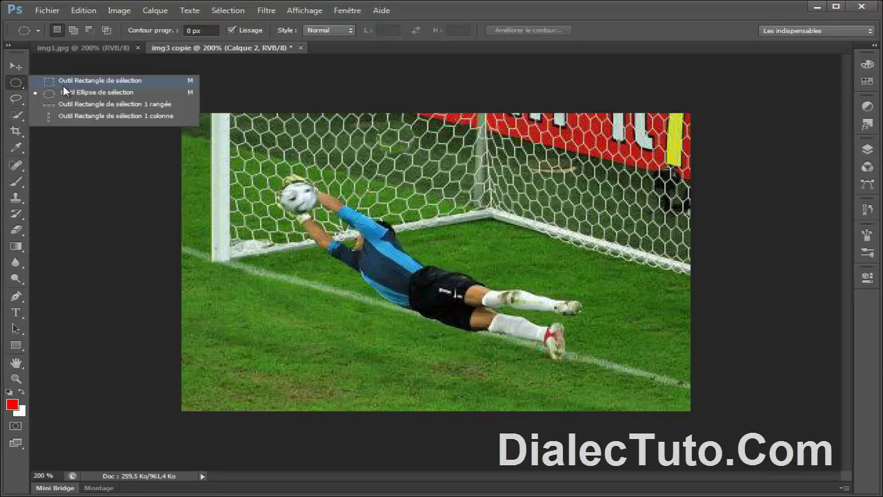